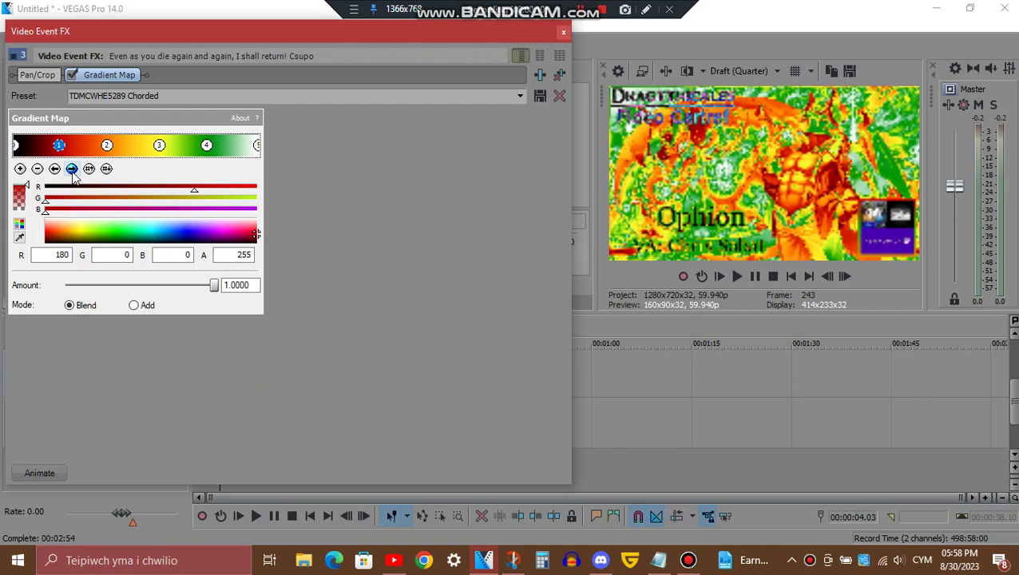
Review the colour values of the first clip's Gradient Map control points in turn, through to the final point
left_click(72, 174)
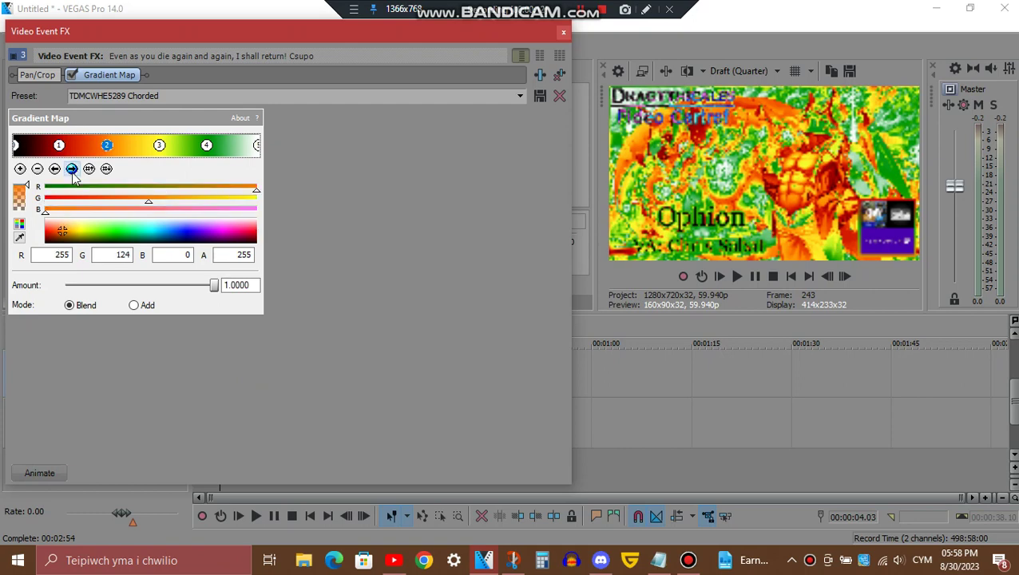
left_click(73, 174)
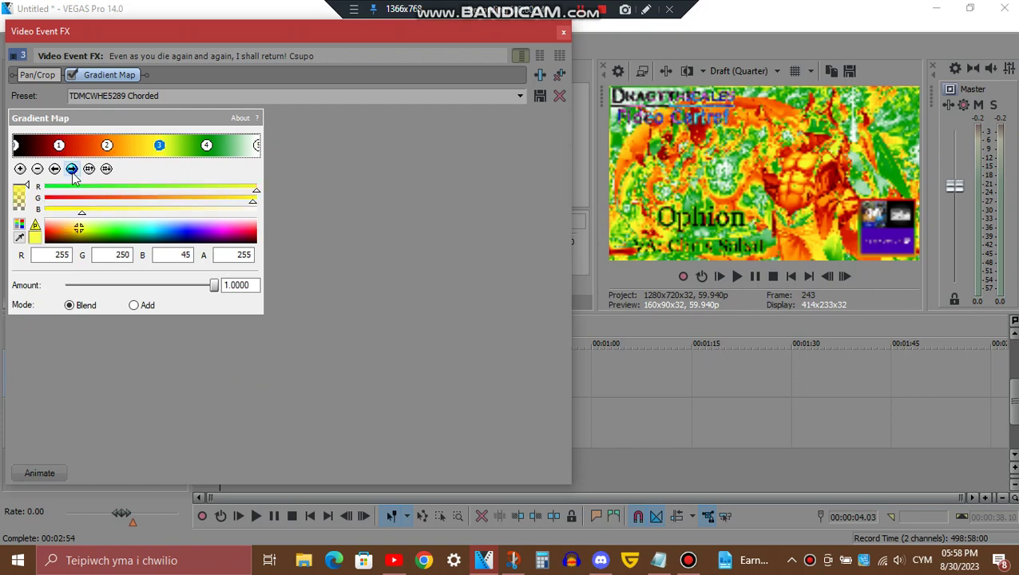
left_click(73, 174)
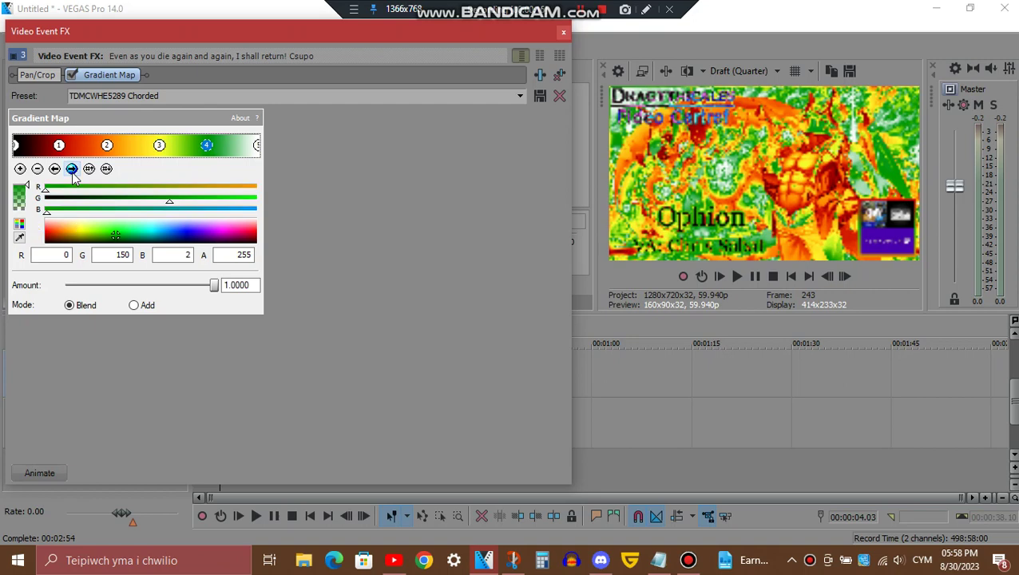
left_click(73, 174)
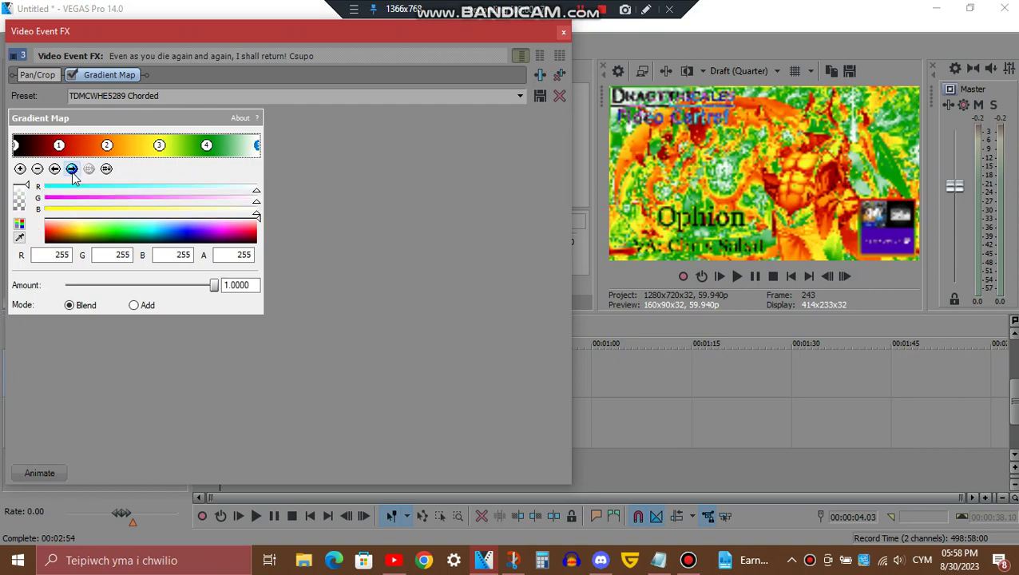
left_click(563, 32)
Examine the first clip's IL Vocodex audio effect settings, including its carrier sound and keyboard notes
left_click(242, 433)
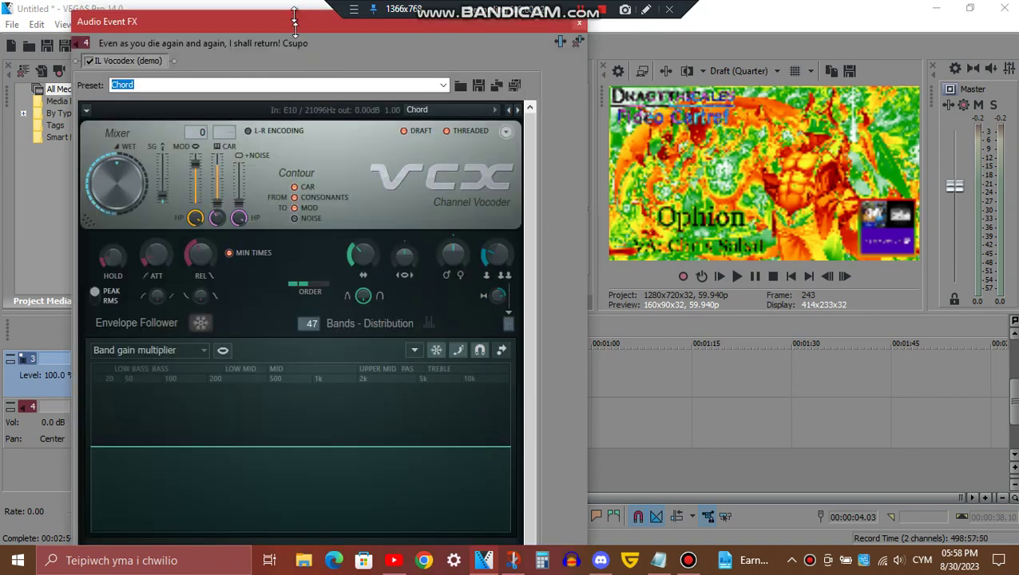
left_click_drag(293, 21, 285, 55)
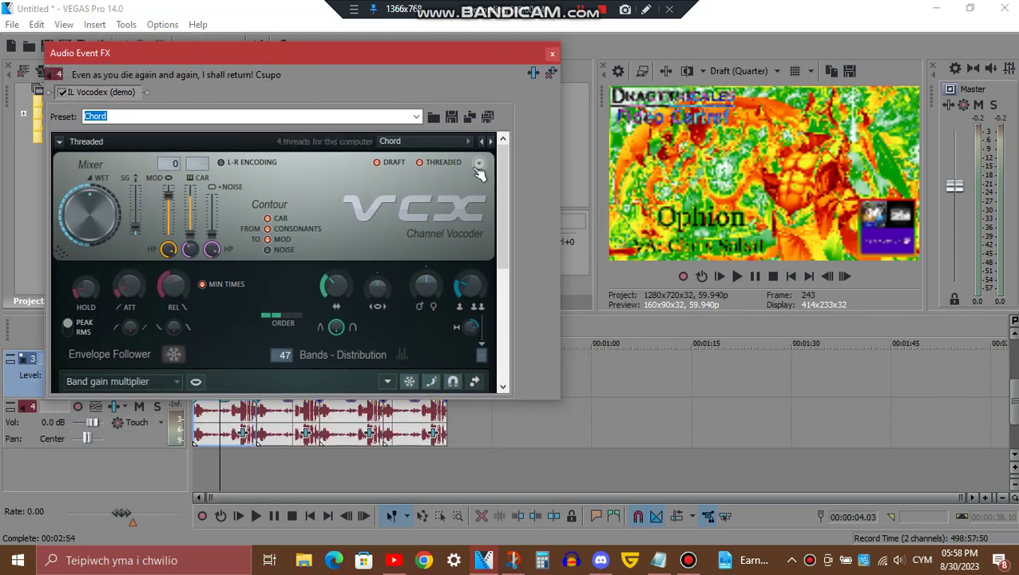
left_click_drag(505, 207, 508, 332)
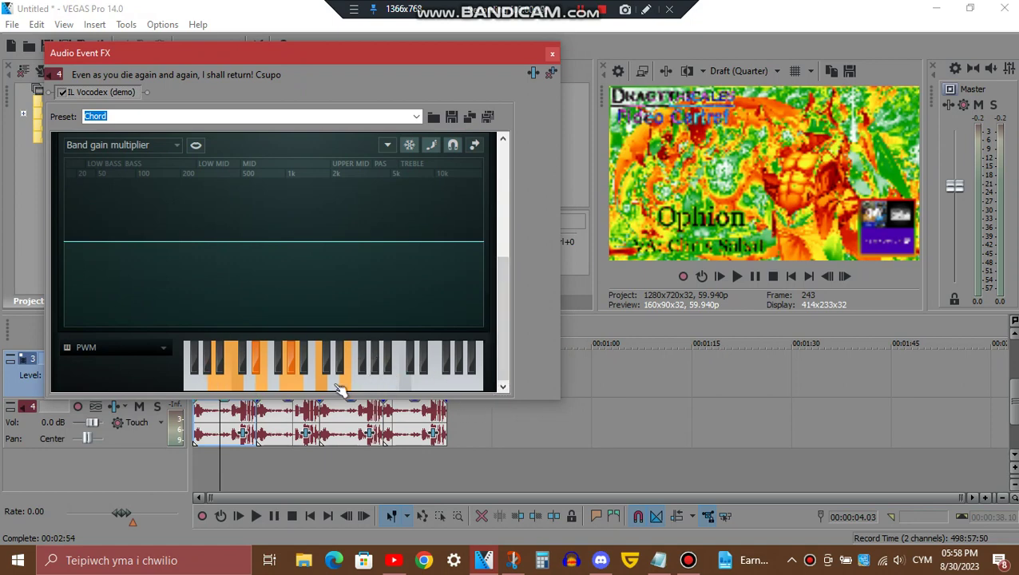
left_click(552, 52)
Review the colour values of every Gradient Map control point on the second video clip
left_click(284, 371)
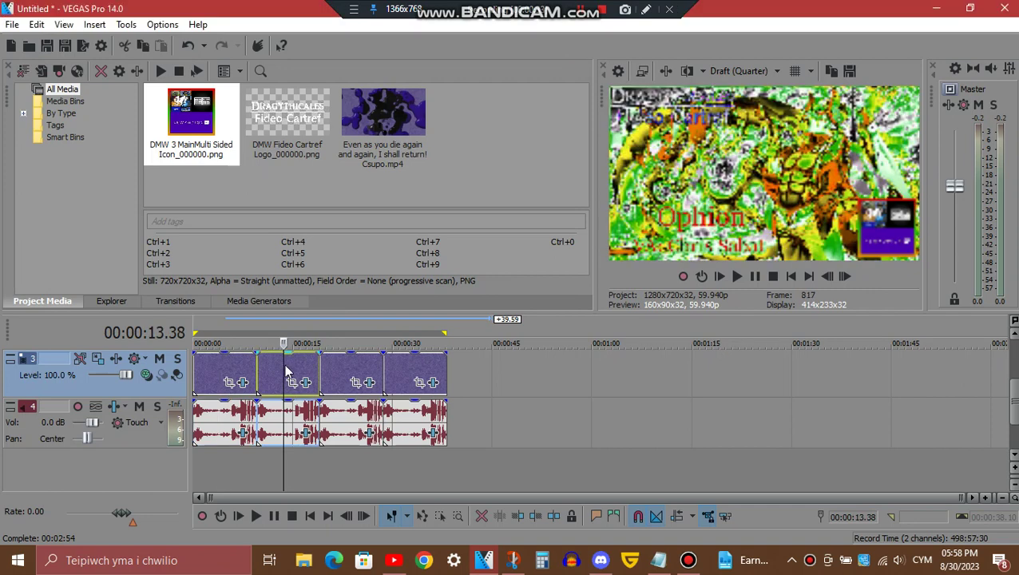
left_click(306, 384)
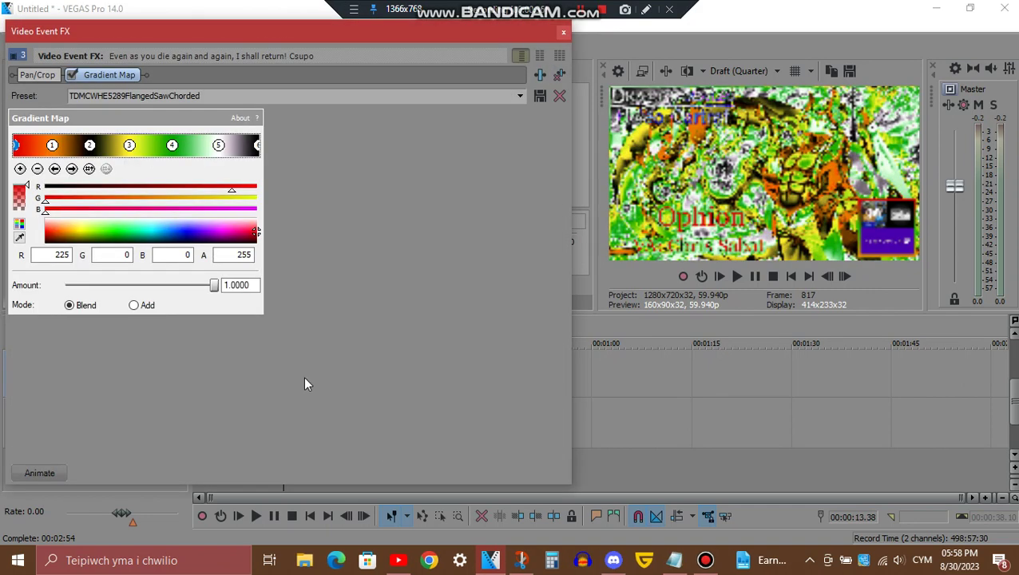
left_click(72, 169)
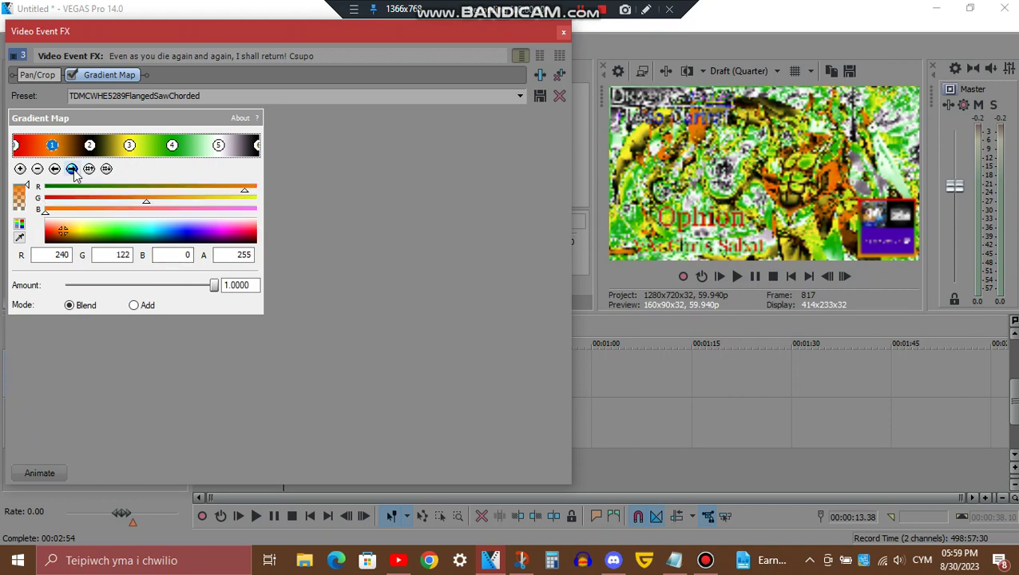
left_click(72, 170)
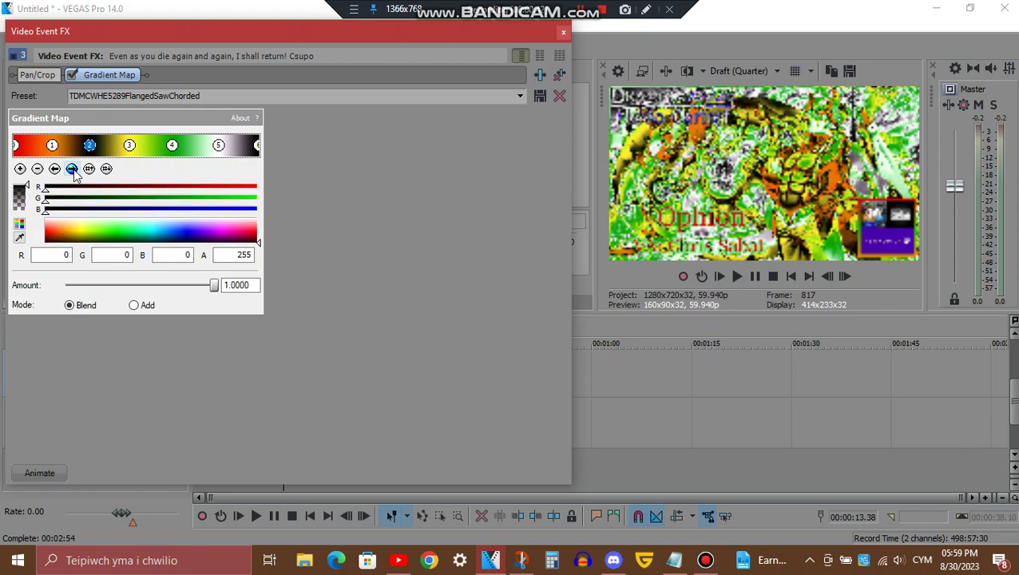
left_click(72, 170)
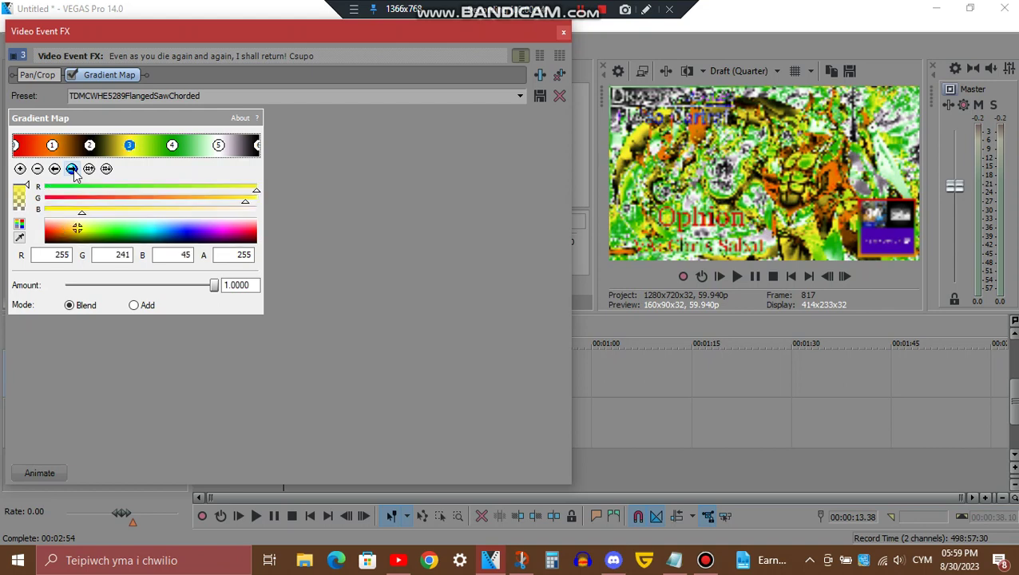
left_click(72, 169)
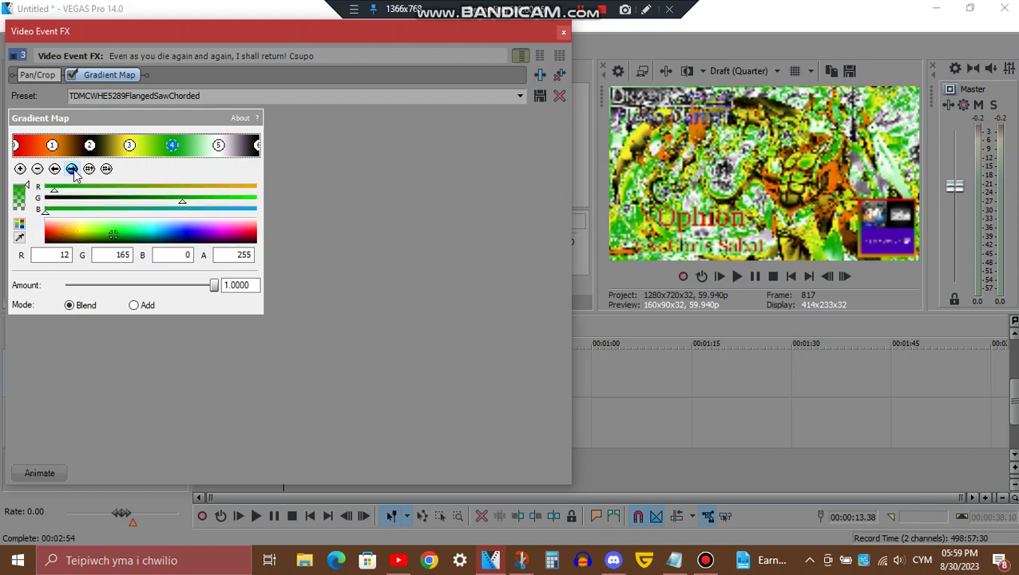
left_click(71, 170)
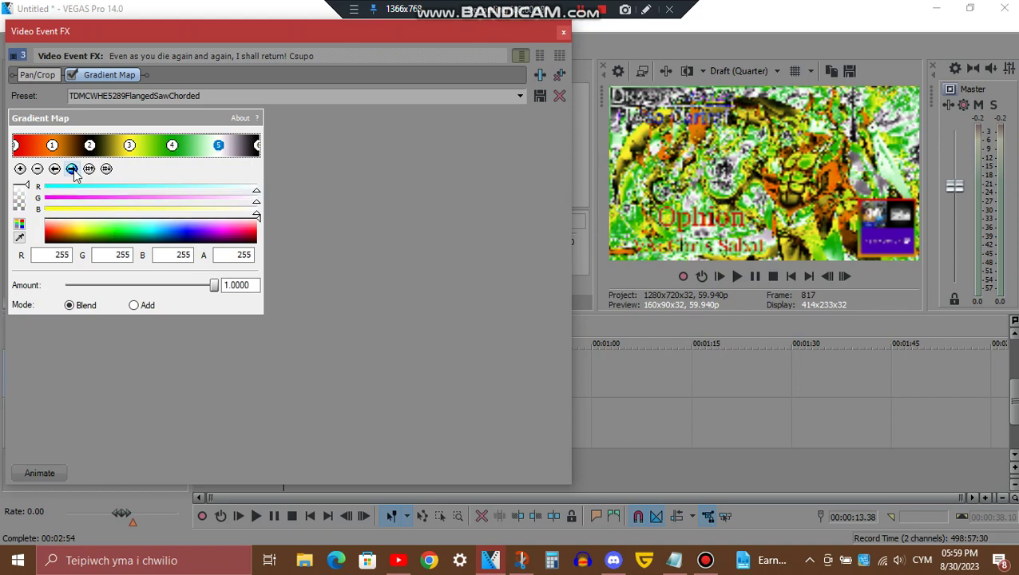
left_click(72, 169)
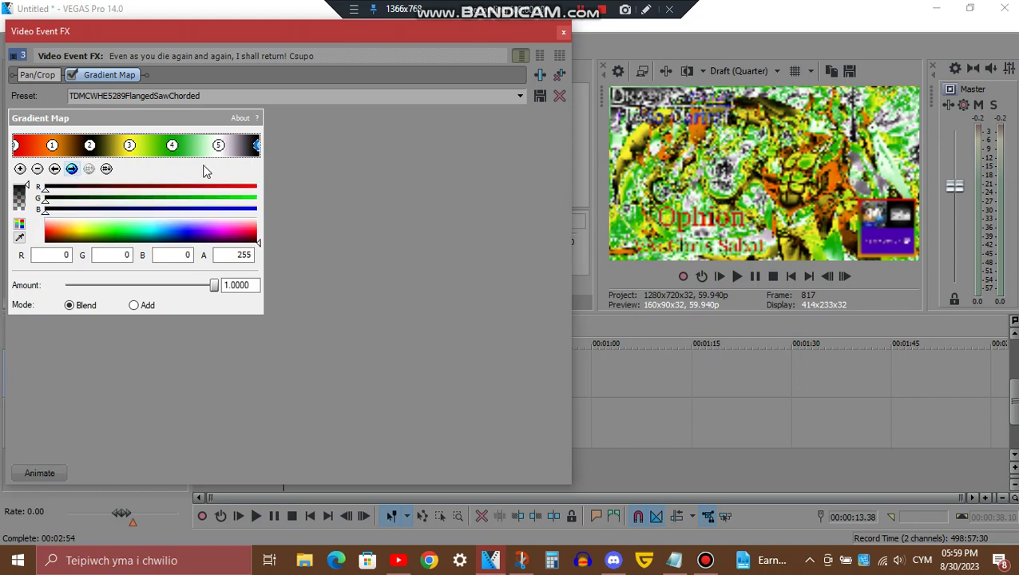
left_click(565, 35)
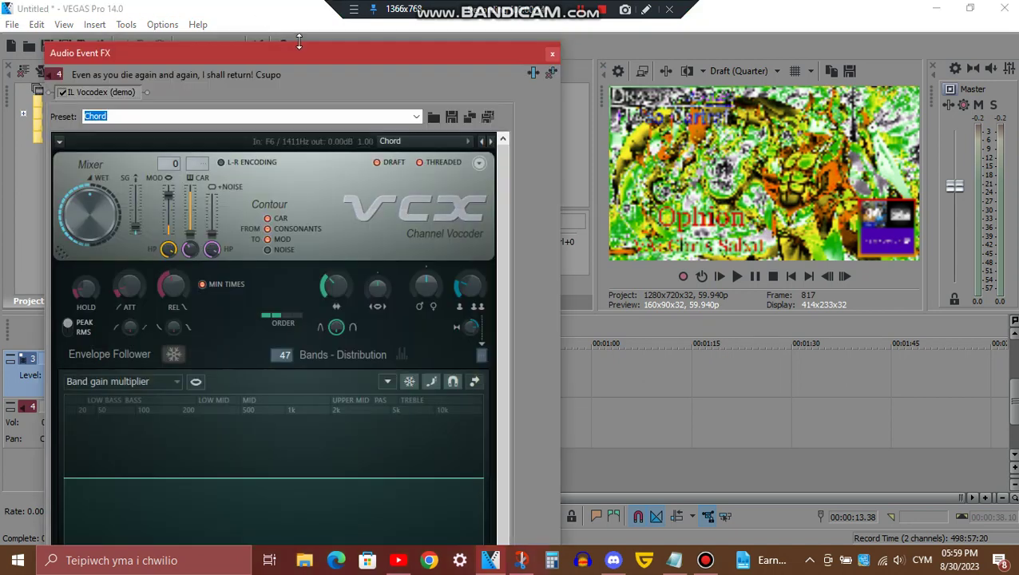
Examine the second clip's IL Vocodex audio effect settings, including its carrier sound and keyboard notes
left_click_drag(295, 45, 348, 51)
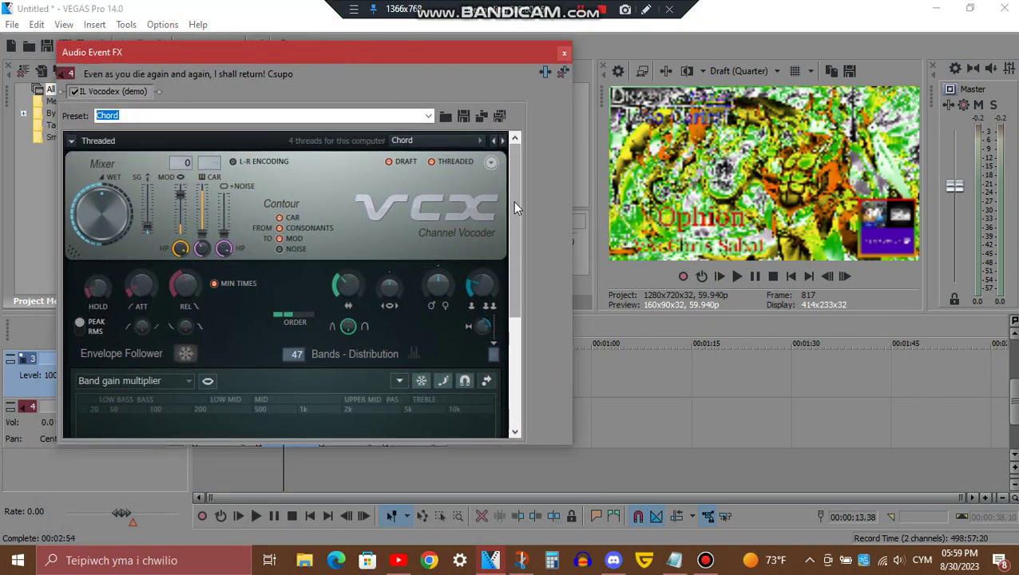
left_click_drag(515, 208, 524, 364)
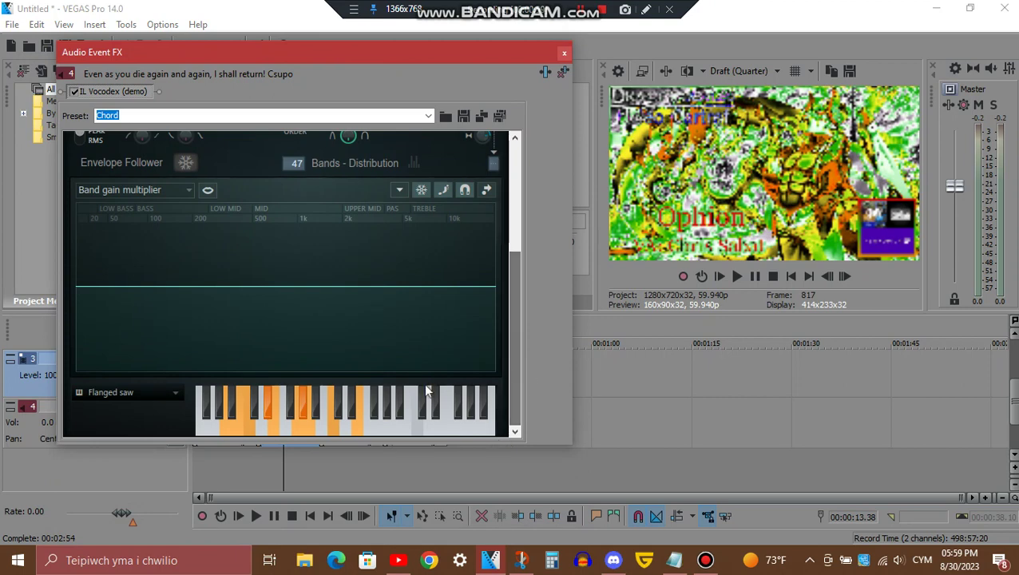
left_click(565, 53)
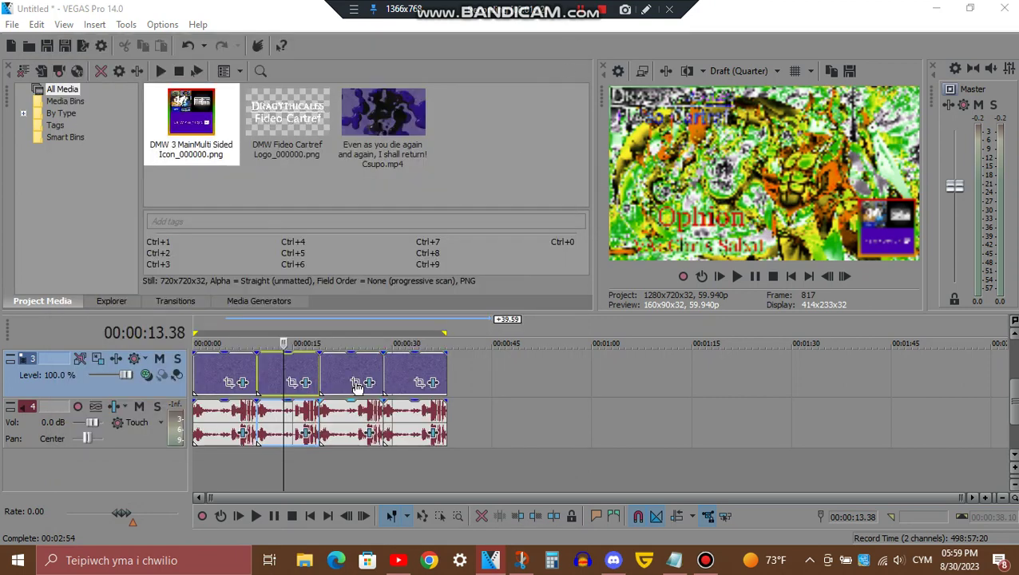
Review the colour values of every Gradient Map control point on the third video clip
left_click(347, 371)
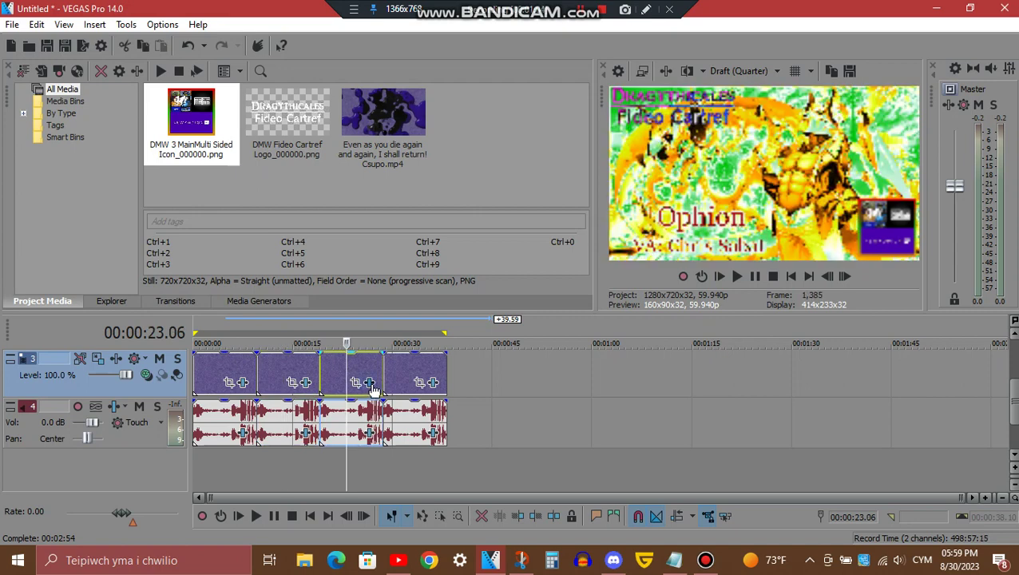
left_click(371, 382)
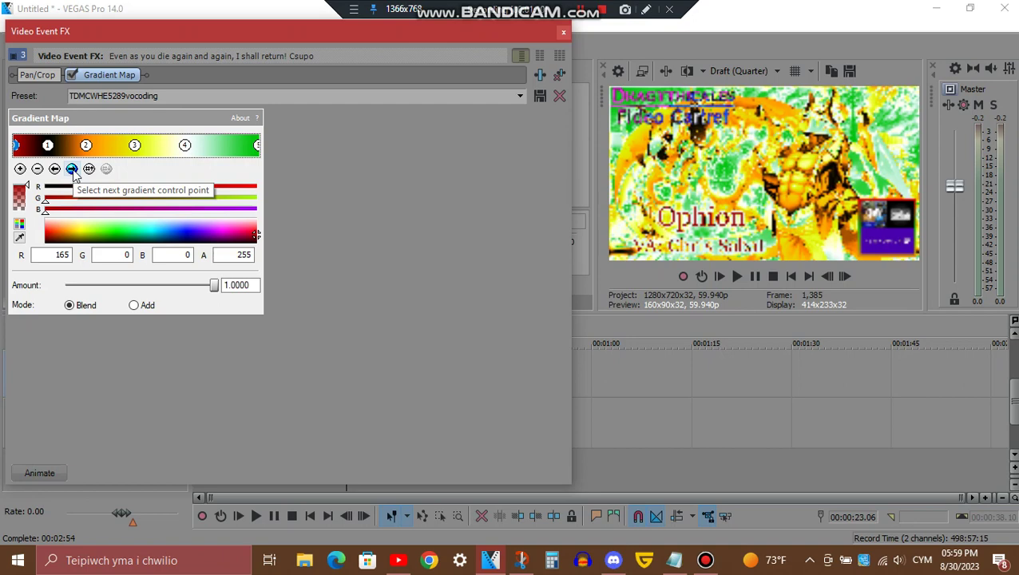
left_click(73, 171)
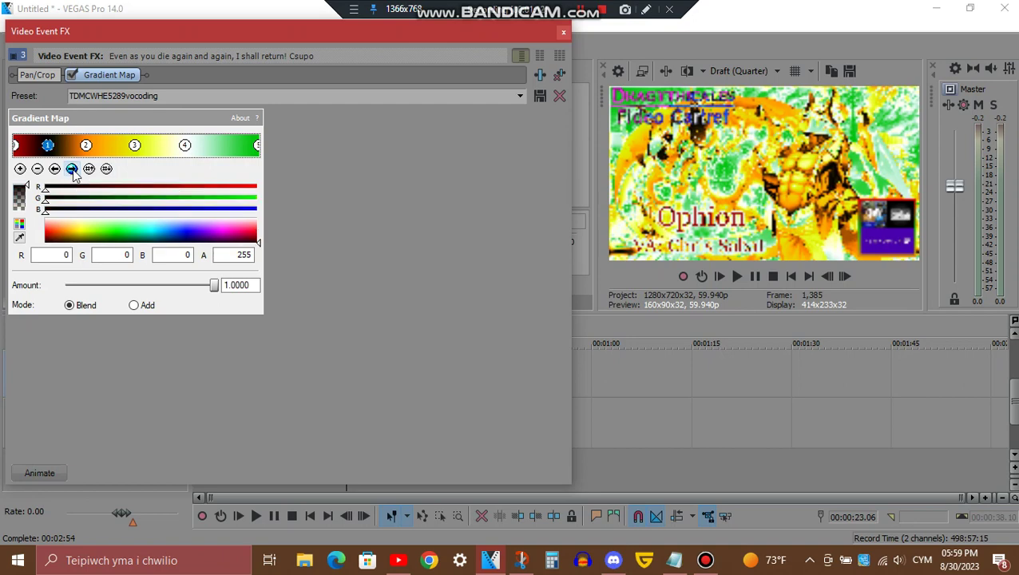
left_click(73, 171)
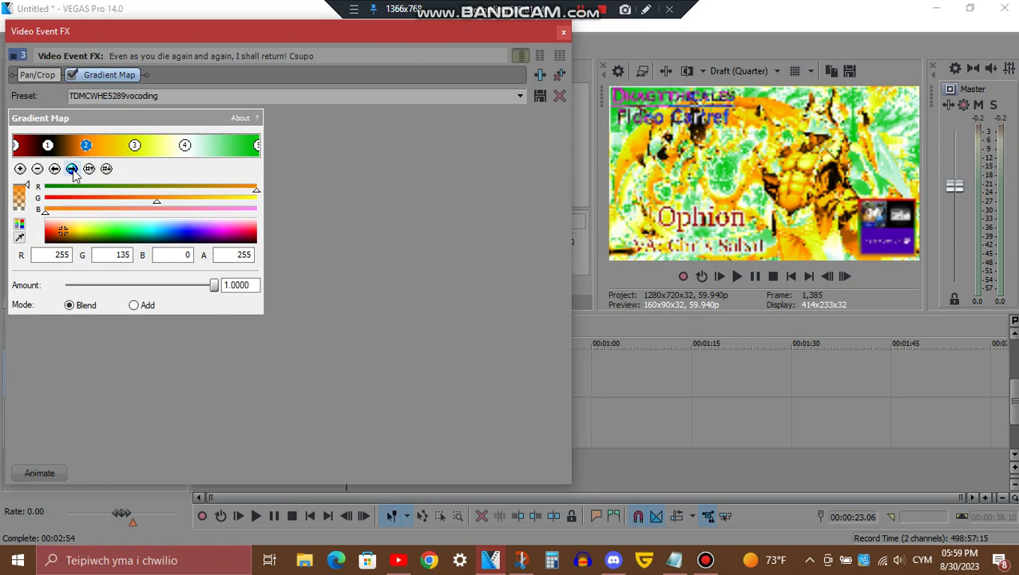
left_click(73, 171)
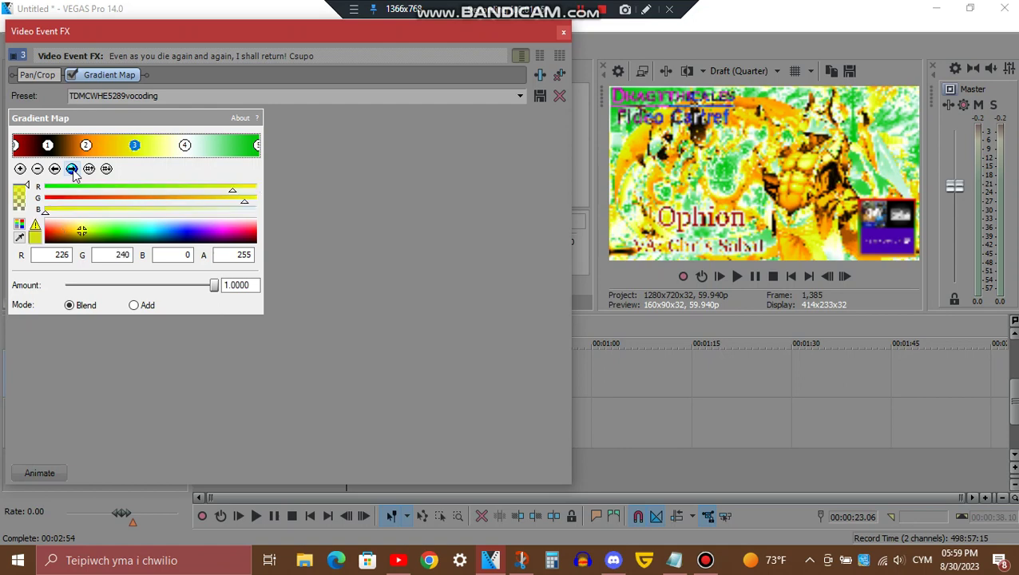
left_click(73, 171)
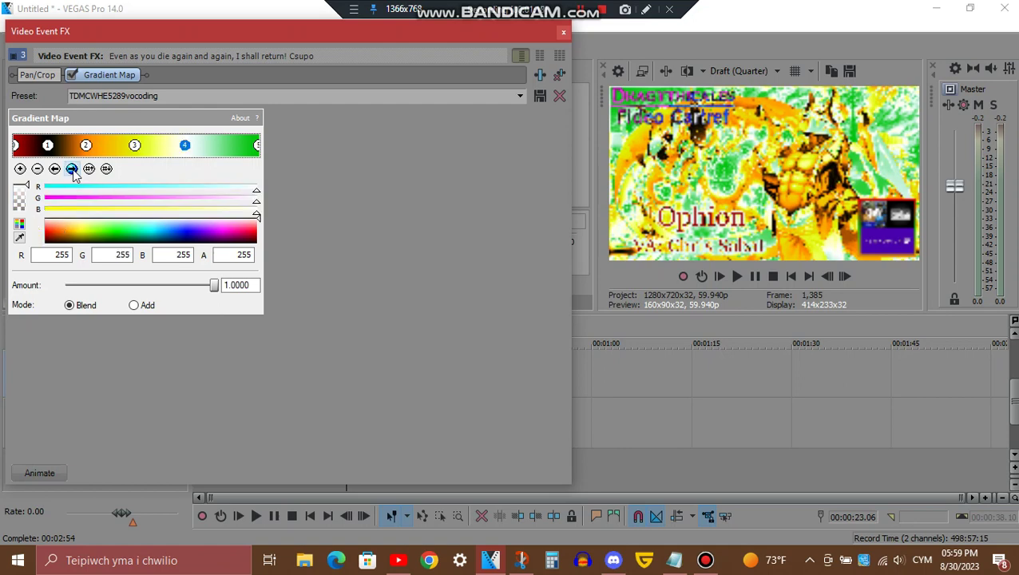
left_click(73, 171)
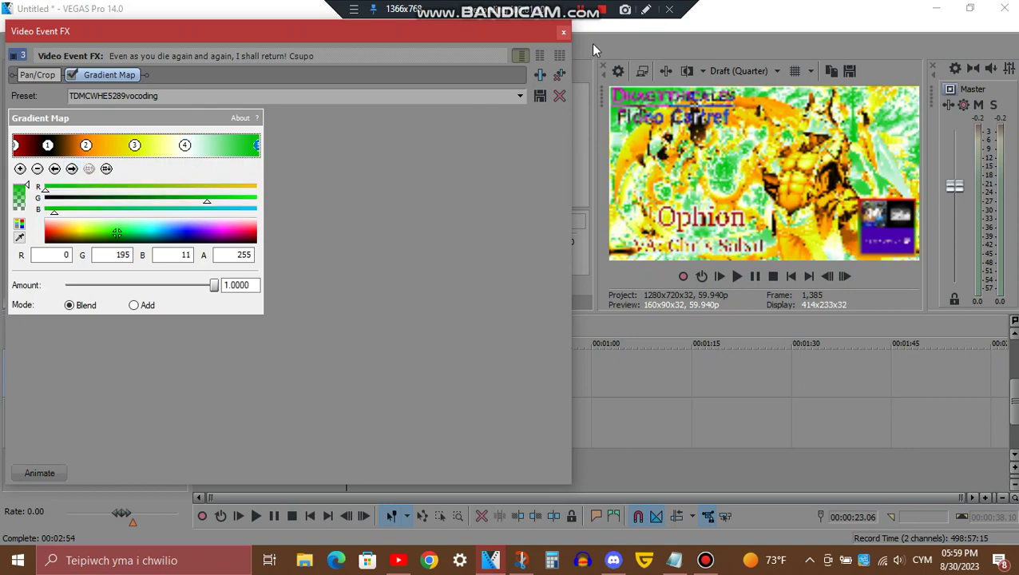
left_click(563, 35)
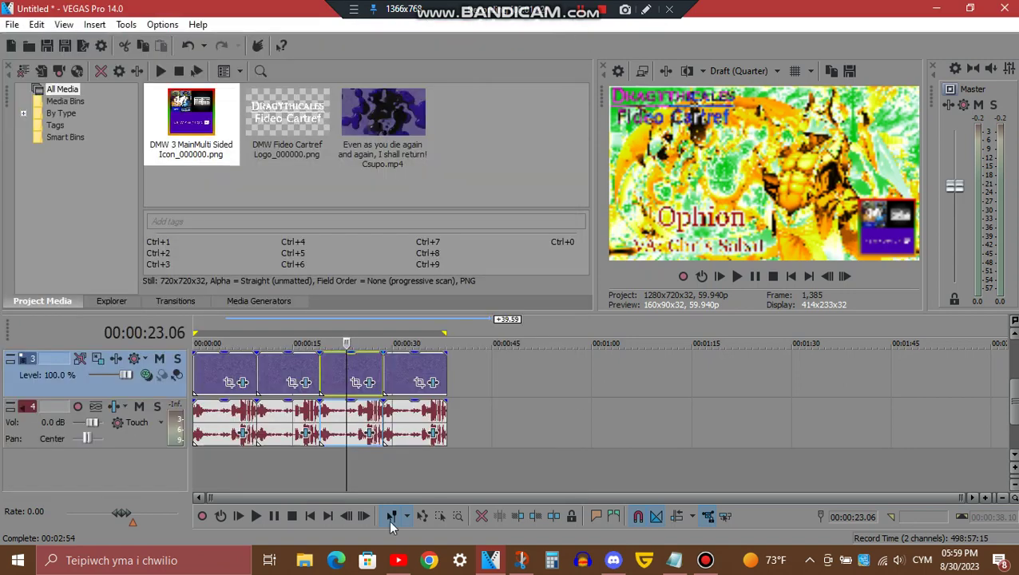
Open the third clip's IL Vocodex audio effect and draw a red on-screen arrow pointing down at the band width knob
left_click(369, 434)
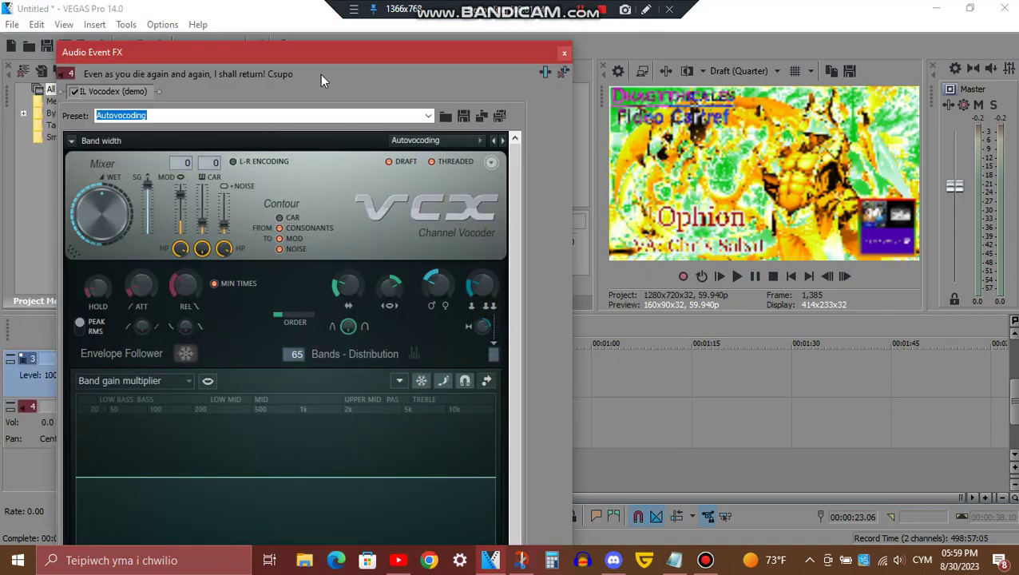
mouse_move(361, 44)
left_mouse_down()
mouse_move(361, 166)
mouse_move(358, 56)
left_mouse_up()
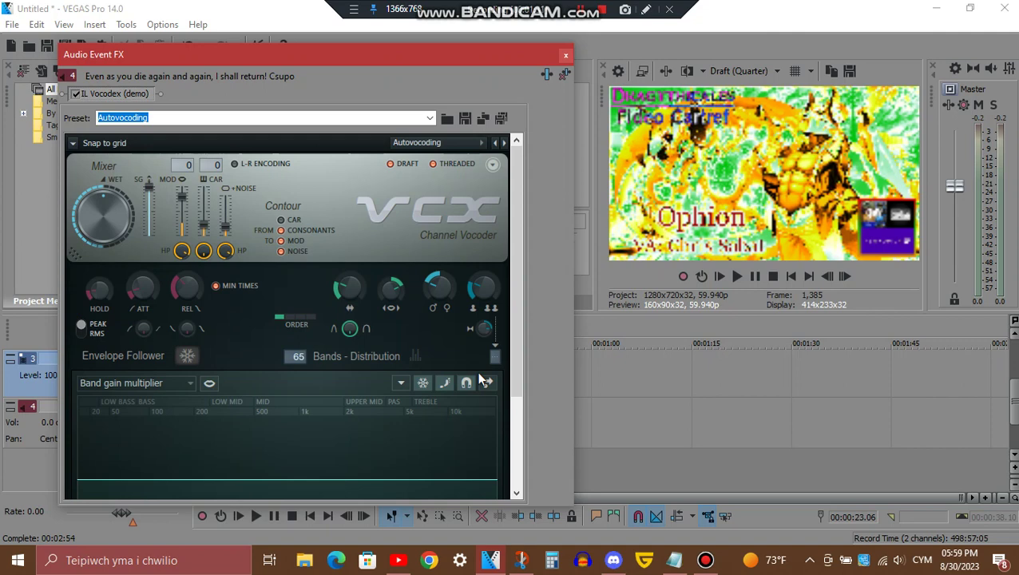
left_click(648, 16)
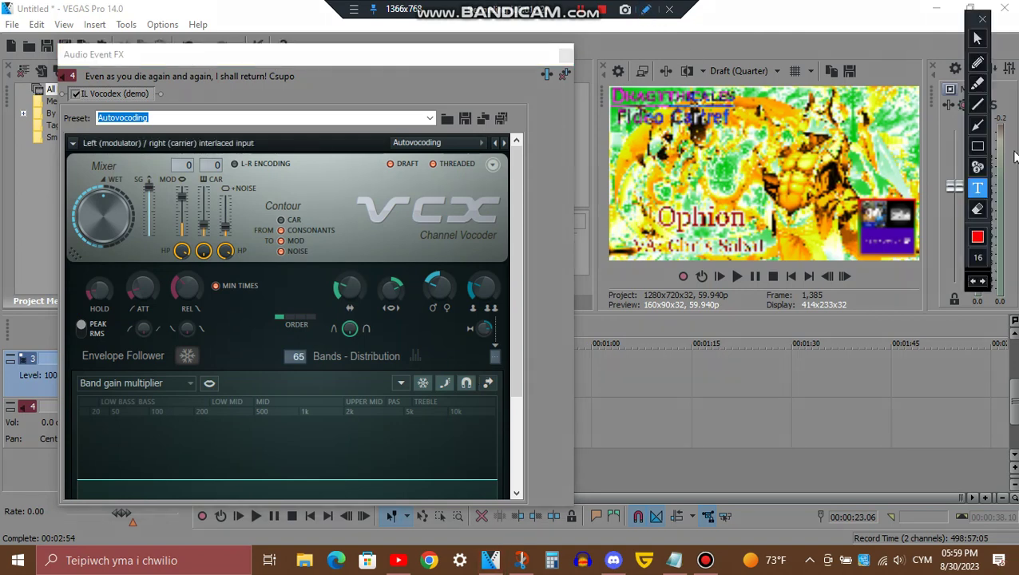
left_click(978, 125)
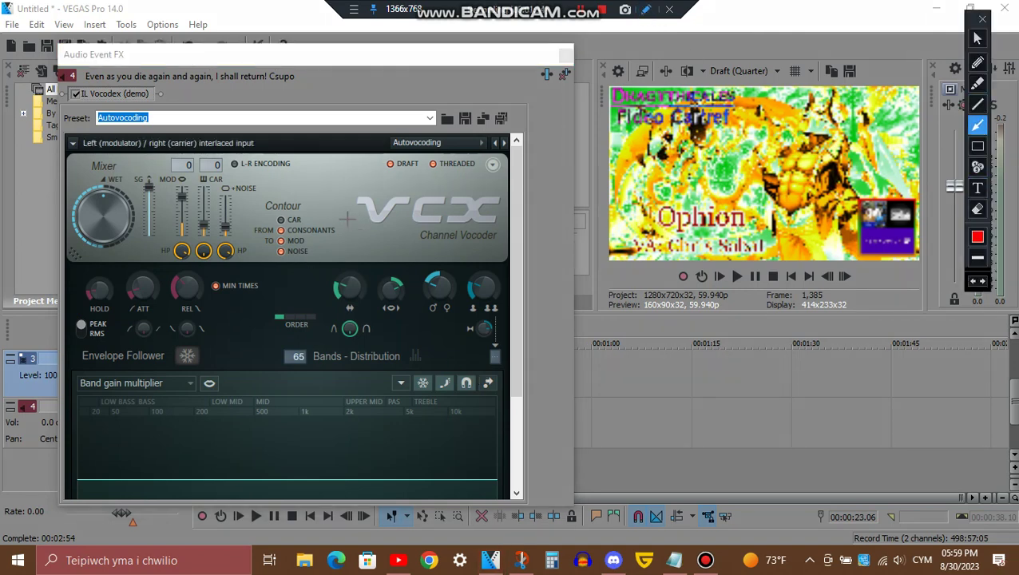
left_click_drag(347, 221, 349, 269)
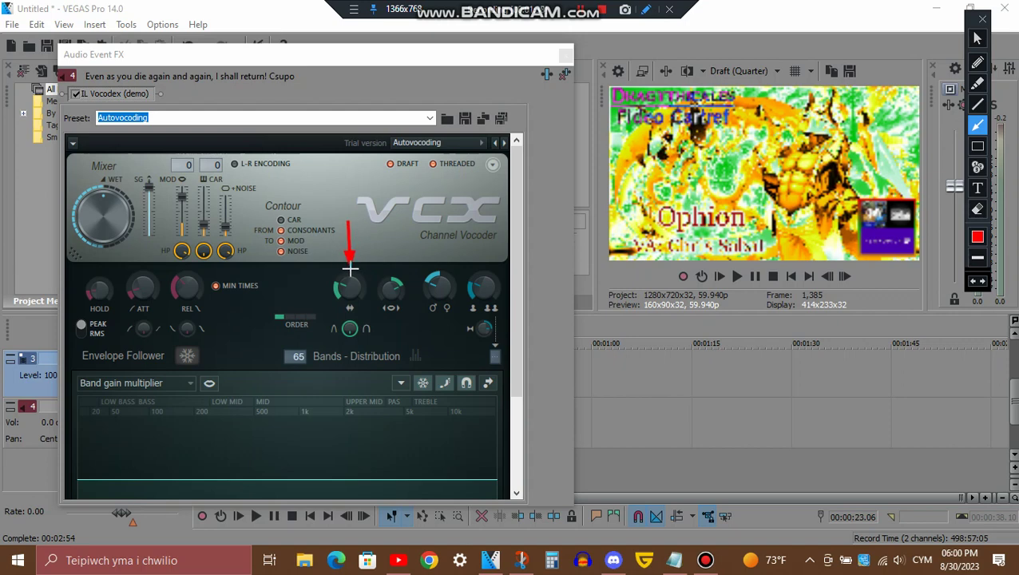
Label the red arrow with the on-screen text "50% bandwidth" above it, and close the drawing tools and effect window
left_click(984, 193)
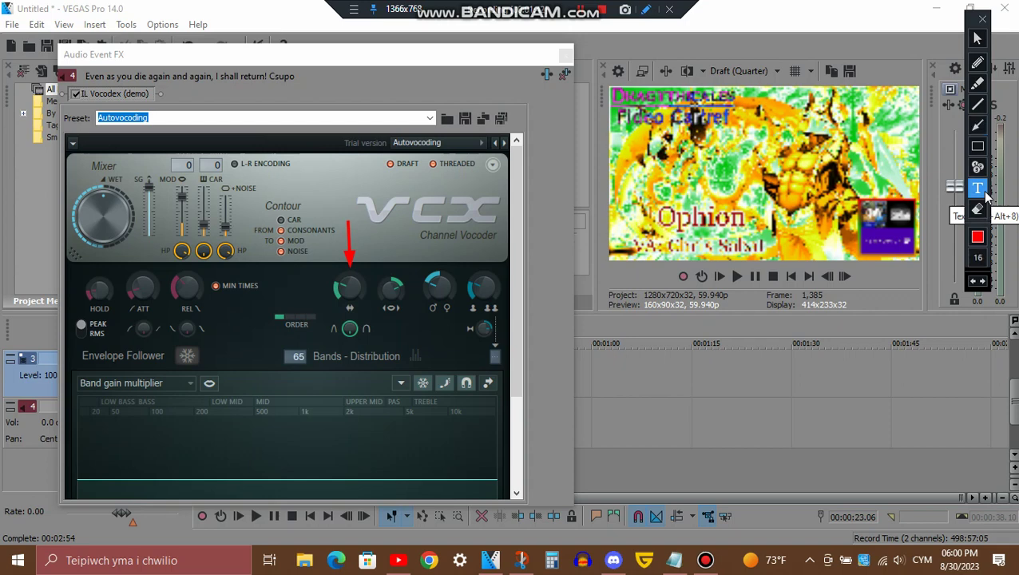
left_click(309, 211)
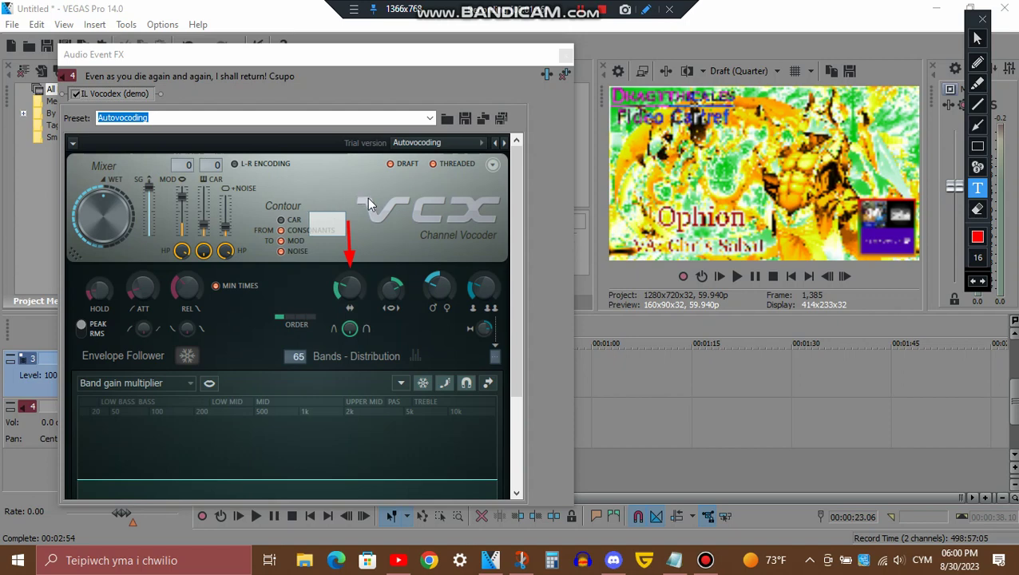
type("50% bandwi")
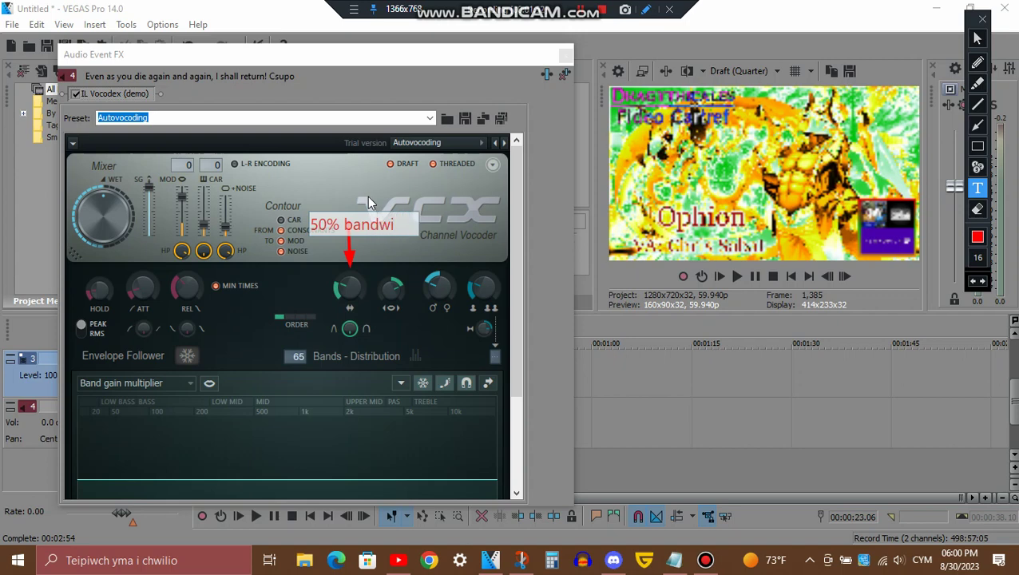
type("dth")
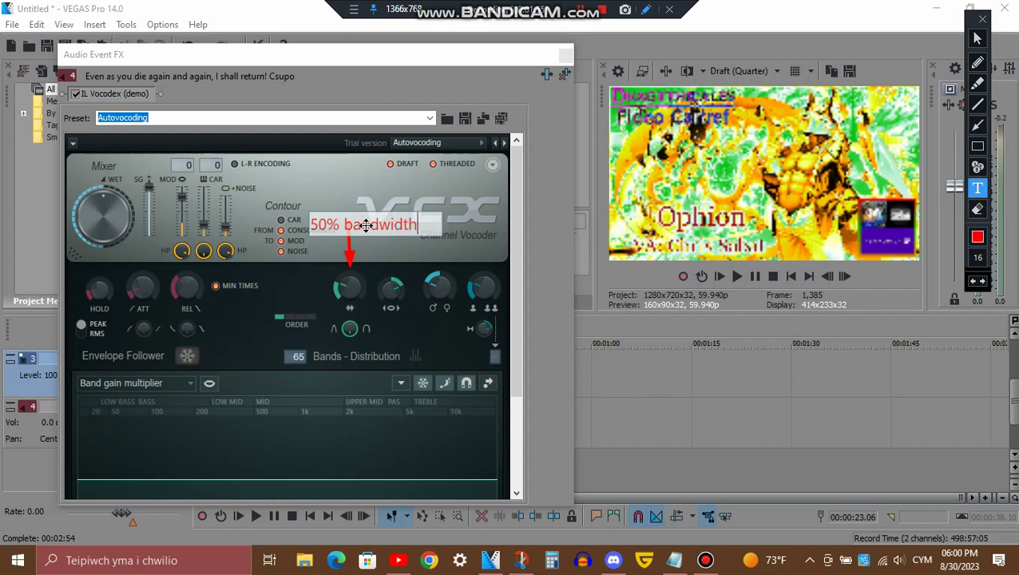
left_click_drag(365, 221, 356, 203)
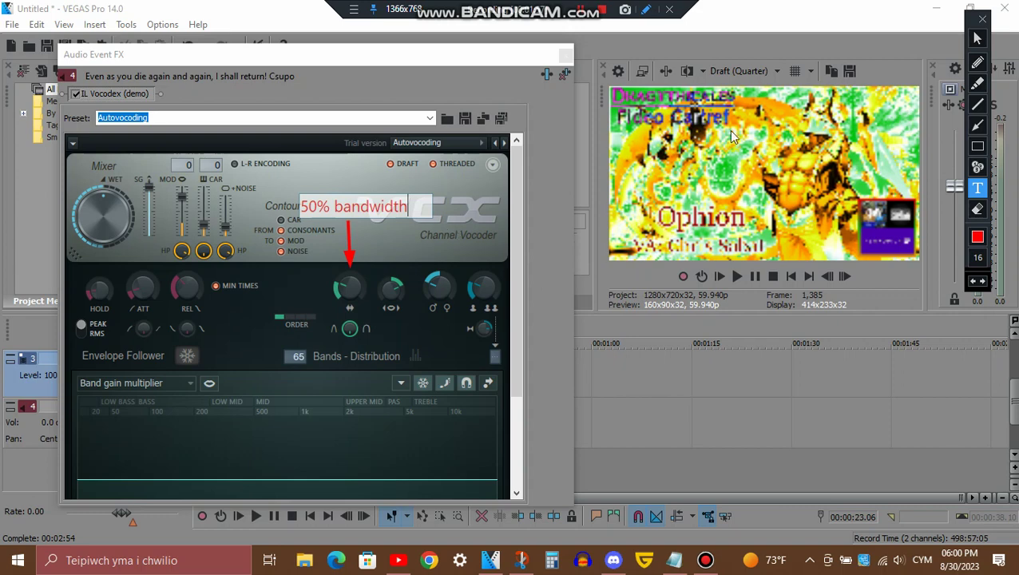
left_click(468, 213)
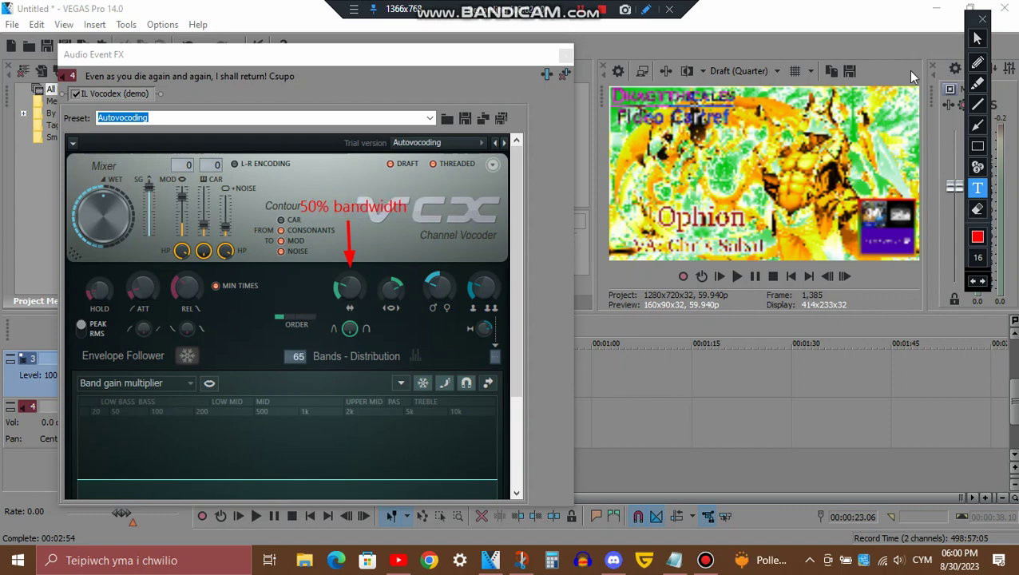
left_click(982, 20)
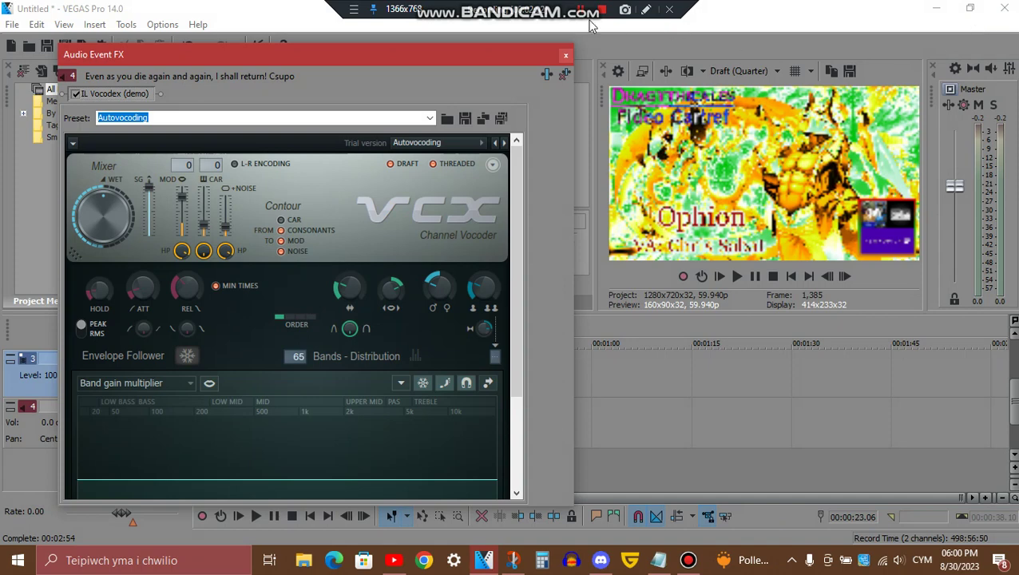
left_click(567, 56)
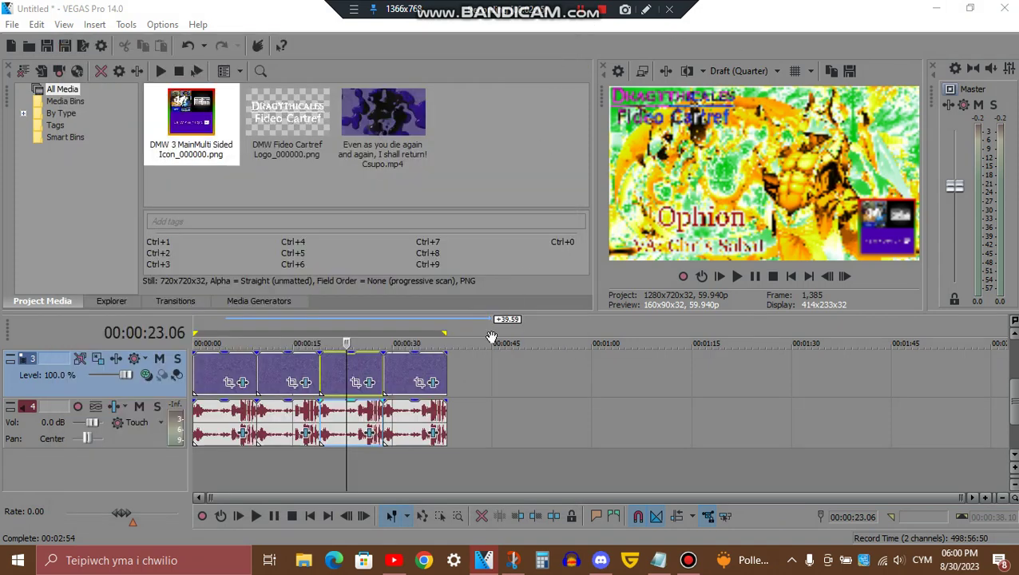
Open the fourth clip's video effects and examine the NewBlue V5 Old TV settings, especially Horizontal Sync severity and frequency
left_click(411, 364)
left_click(436, 387)
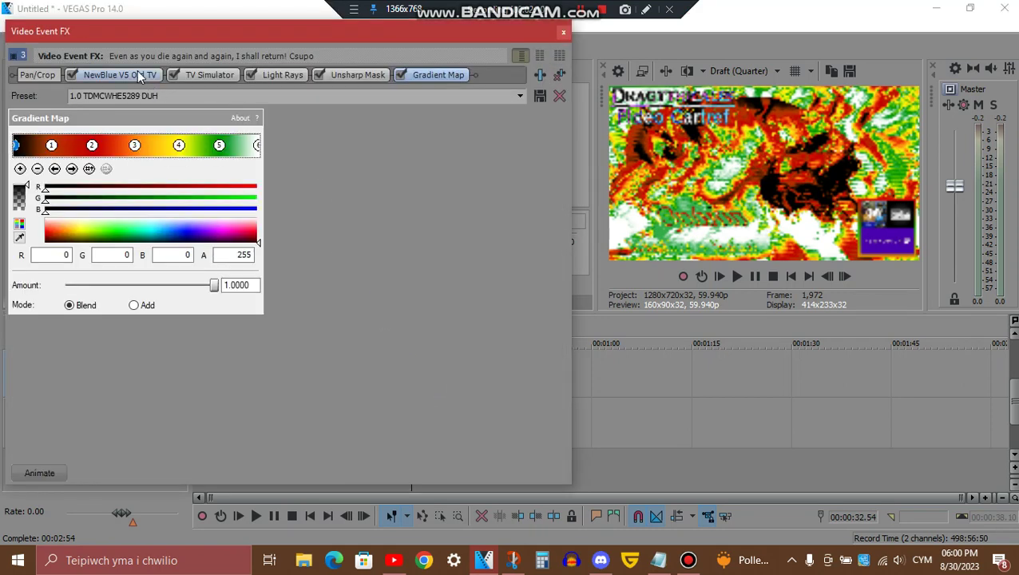
left_click(137, 74)
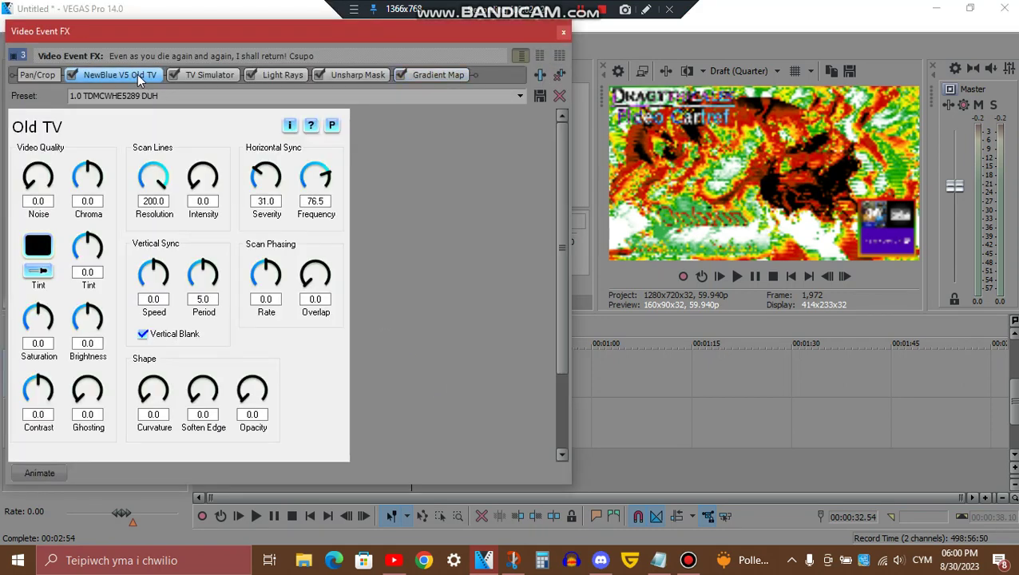
left_click(266, 200)
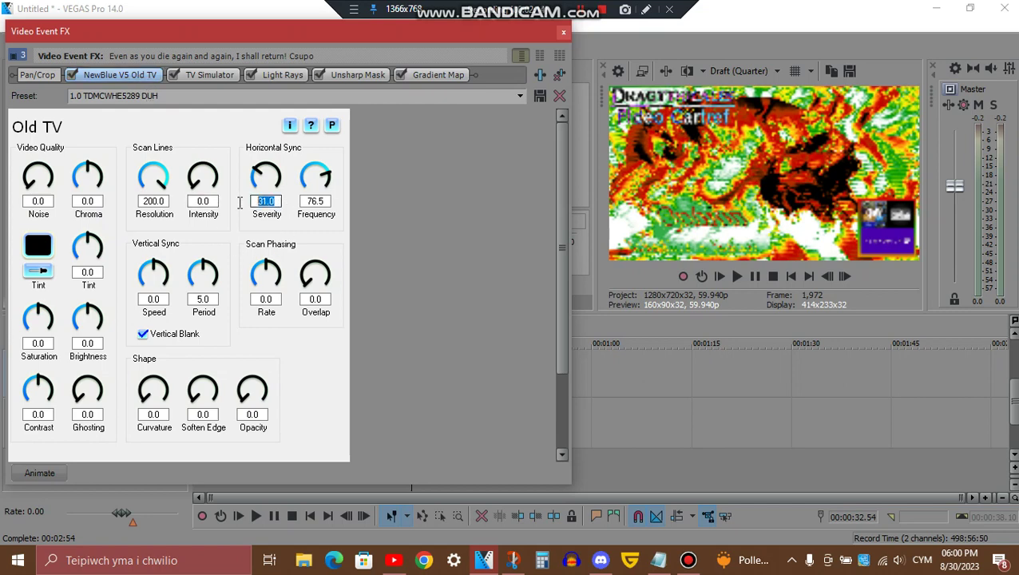
left_click(318, 201)
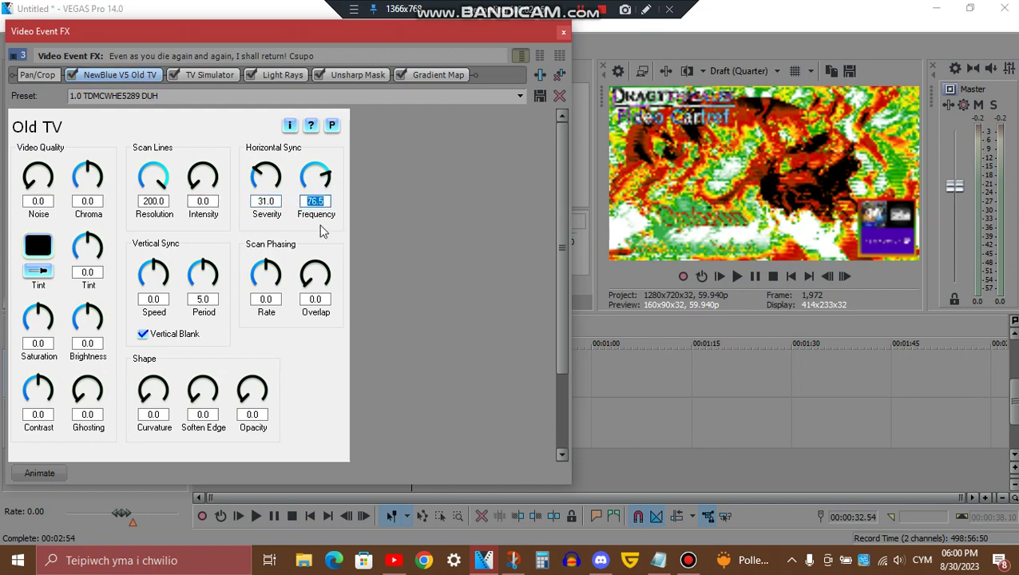
left_click(327, 203)
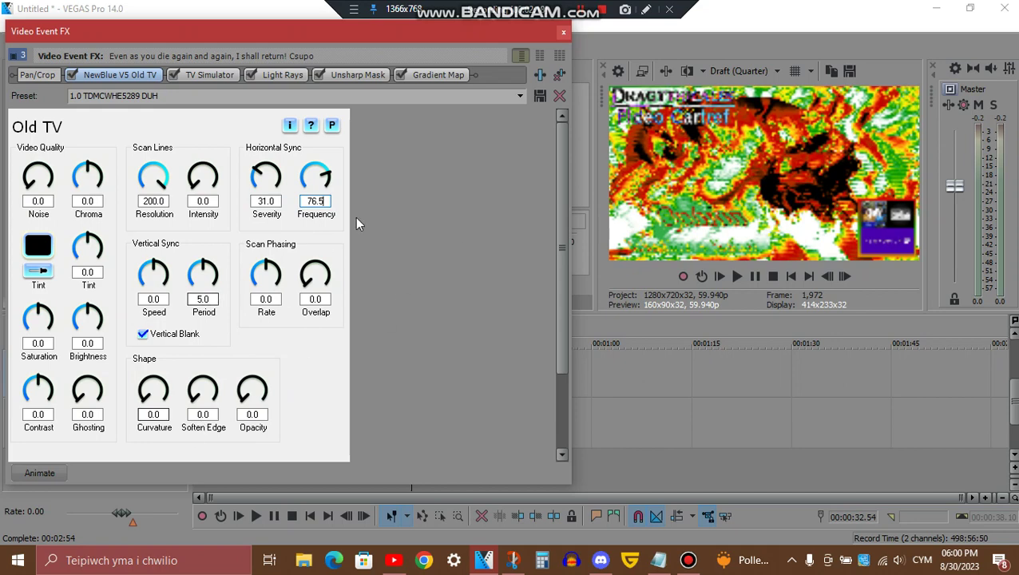
Review the fourth clip's TV Simulator, Light Rays and Unsharp Mask settings
left_click(205, 77)
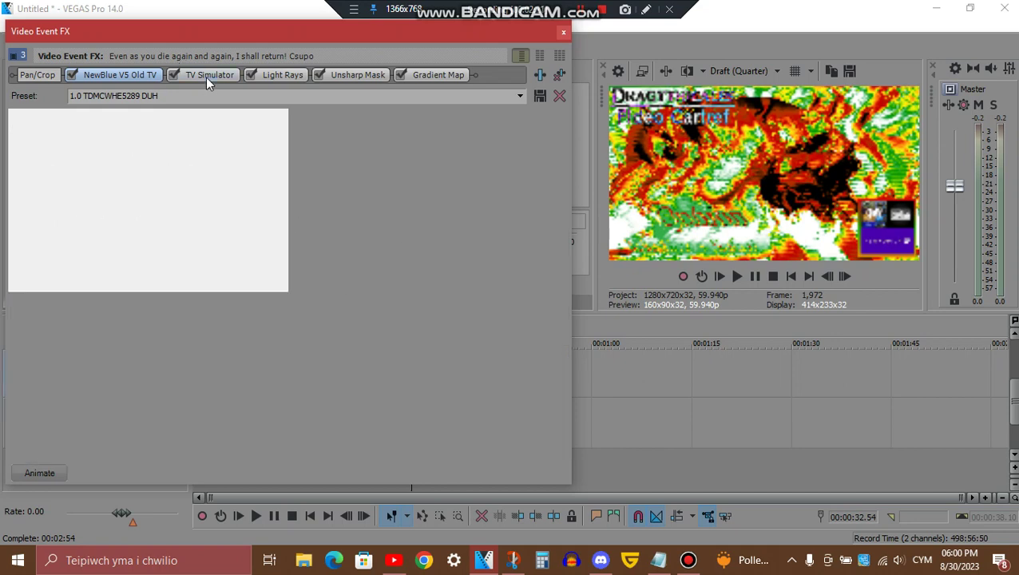
left_click(289, 81)
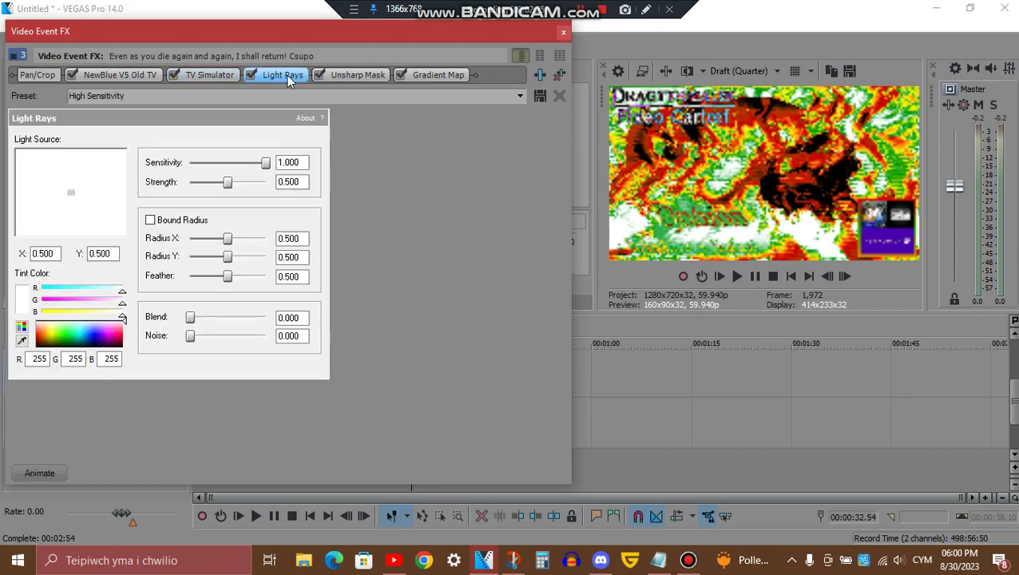
left_click(368, 74)
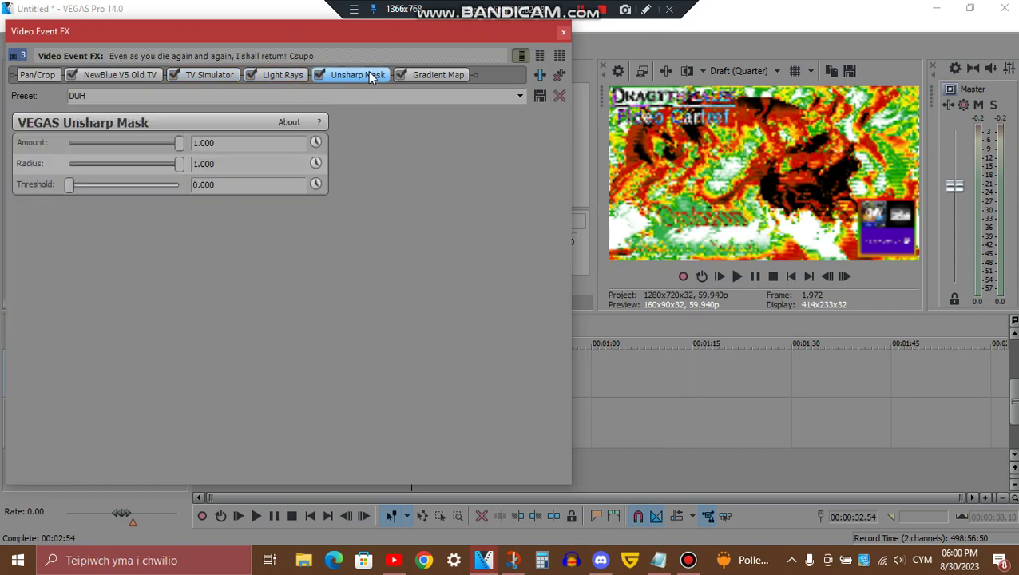
Review the colour values of every Gradient Map control point on the fourth video clip
left_click(421, 76)
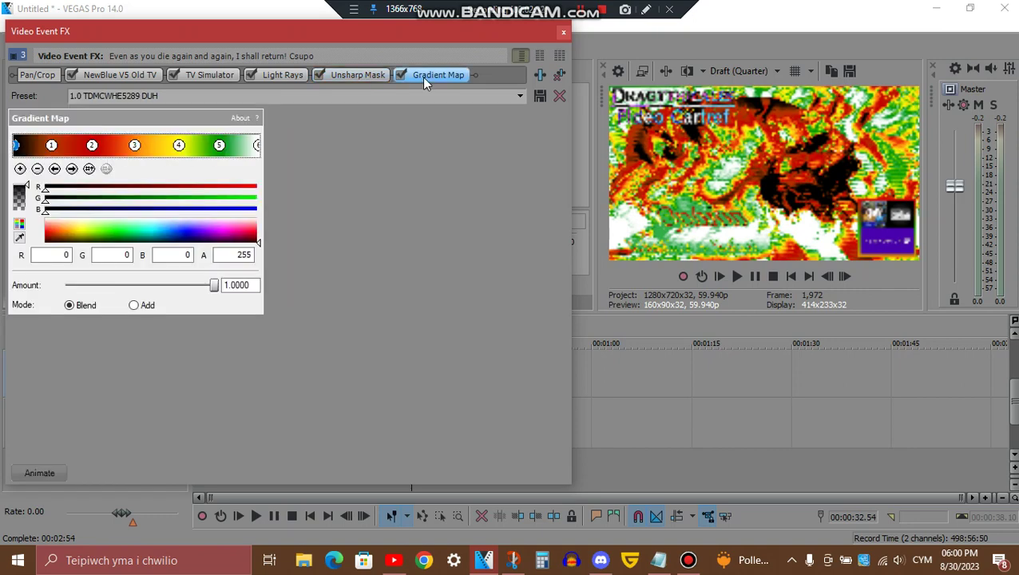
left_click(72, 169)
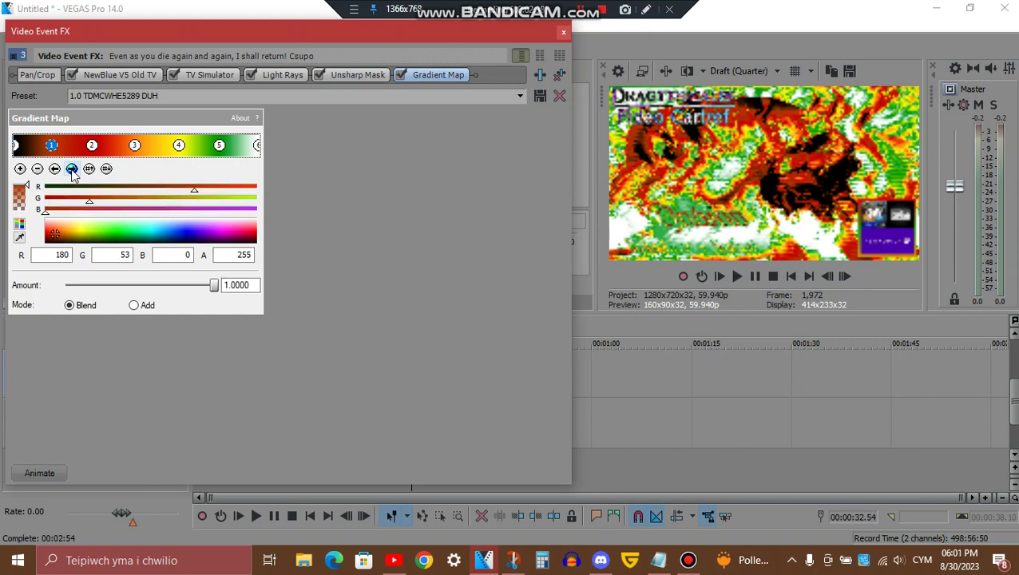
left_click(72, 169)
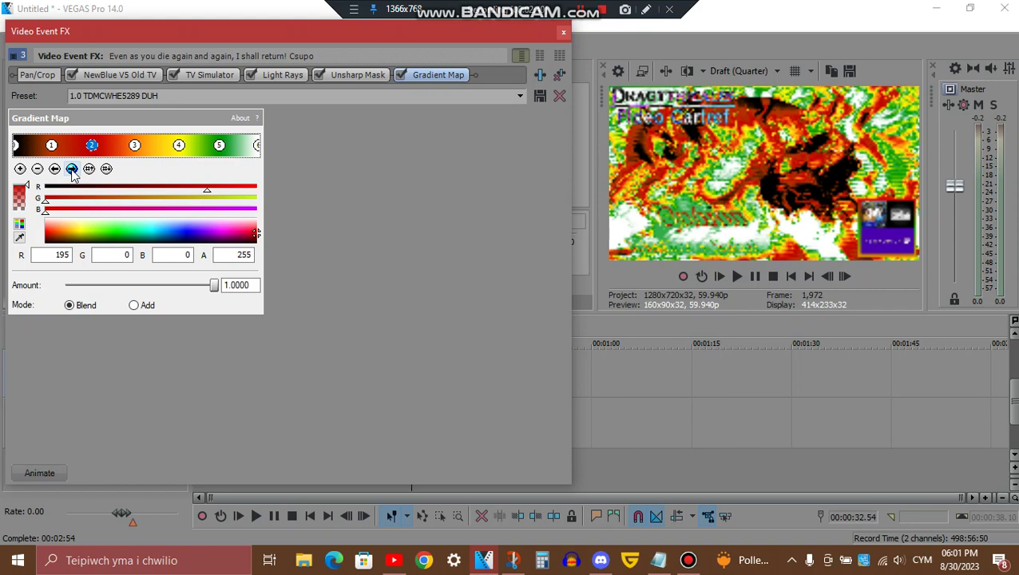
left_click(72, 169)
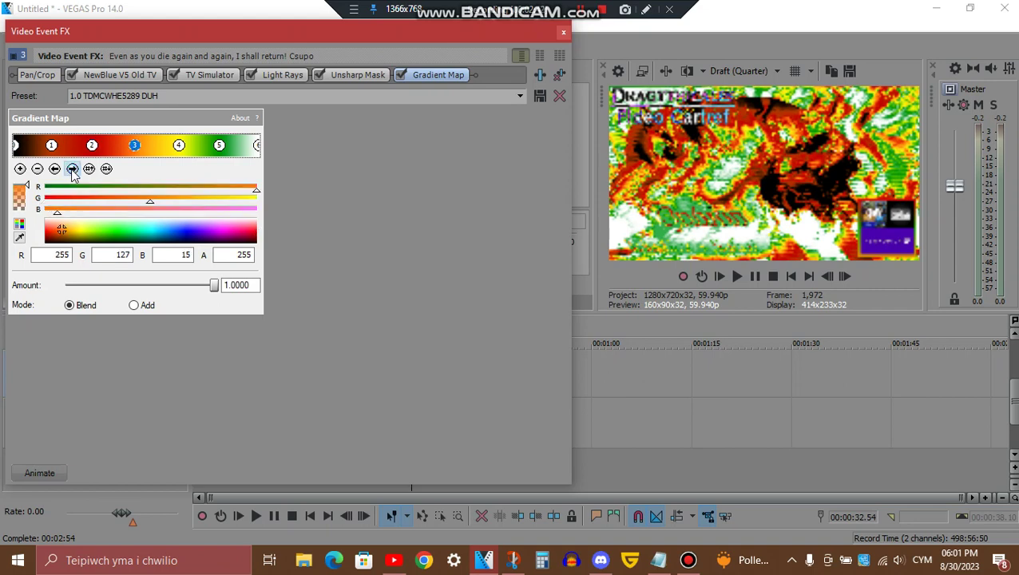
left_click(72, 169)
left_click(72, 169)
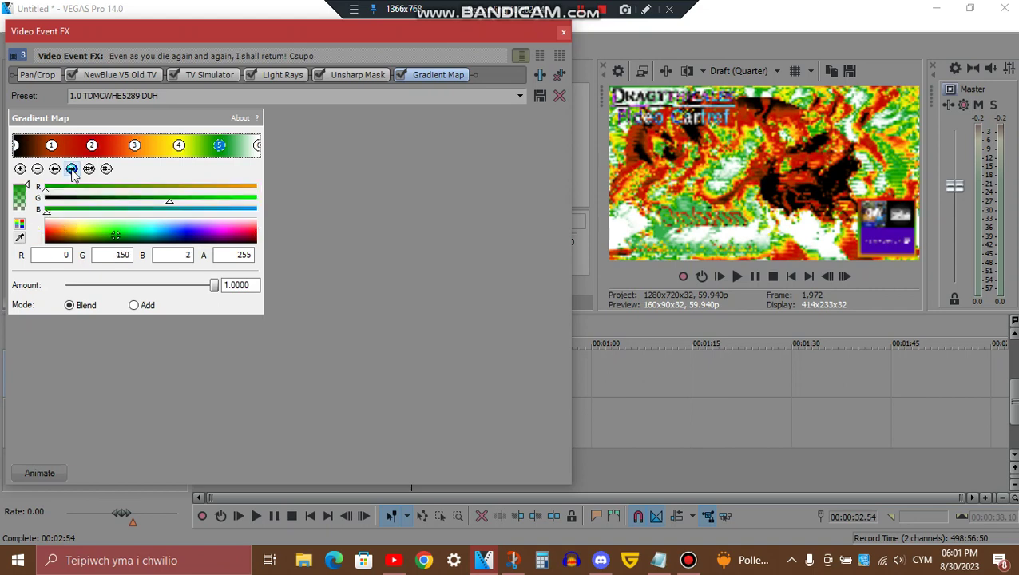
left_click(72, 170)
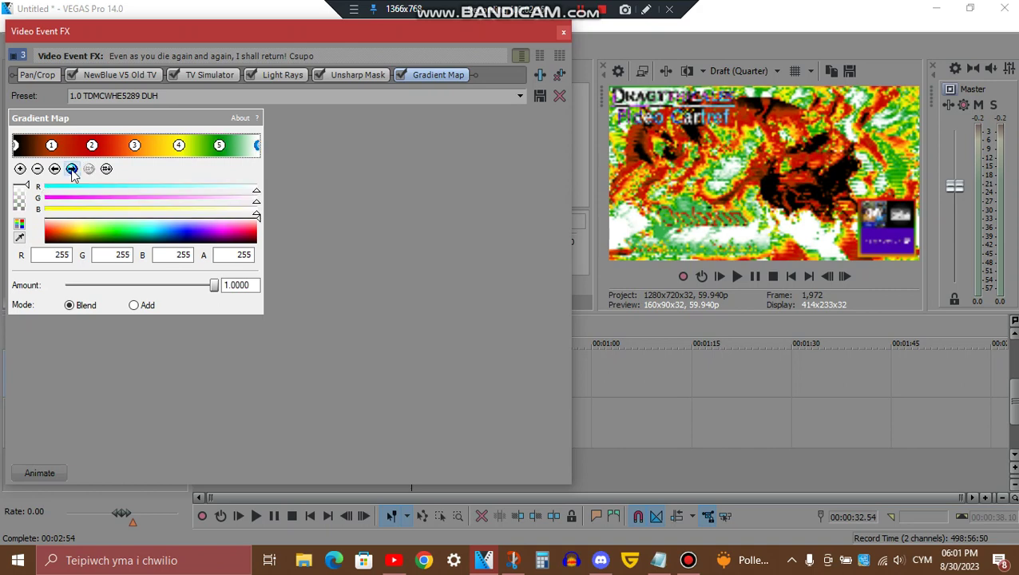
left_click(564, 37)
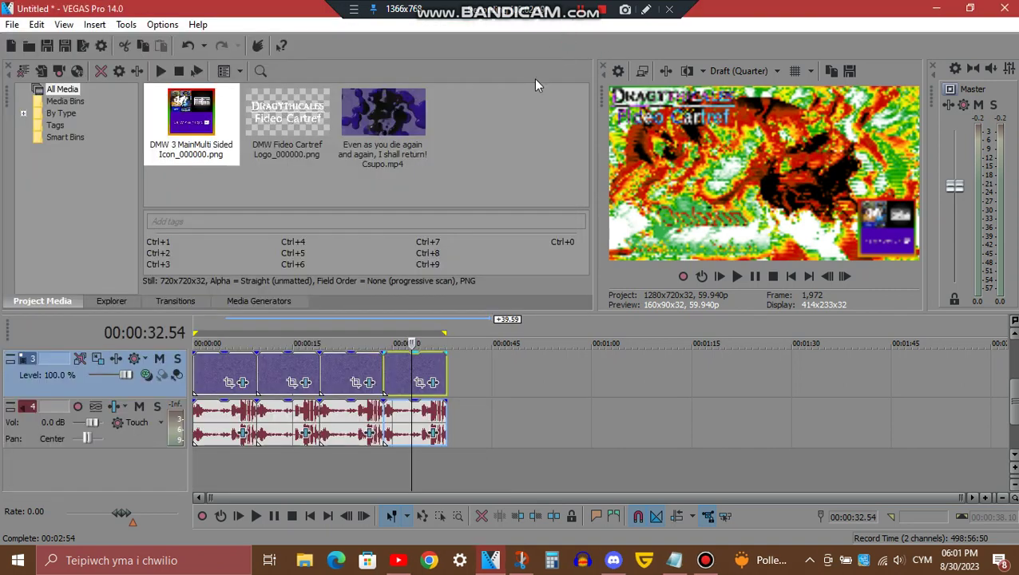
Open the fourth clip's audio effects and examine both ExpressFX Chorus effects and the ExpressFX Flange/Wah-Wah settings
left_click(436, 435)
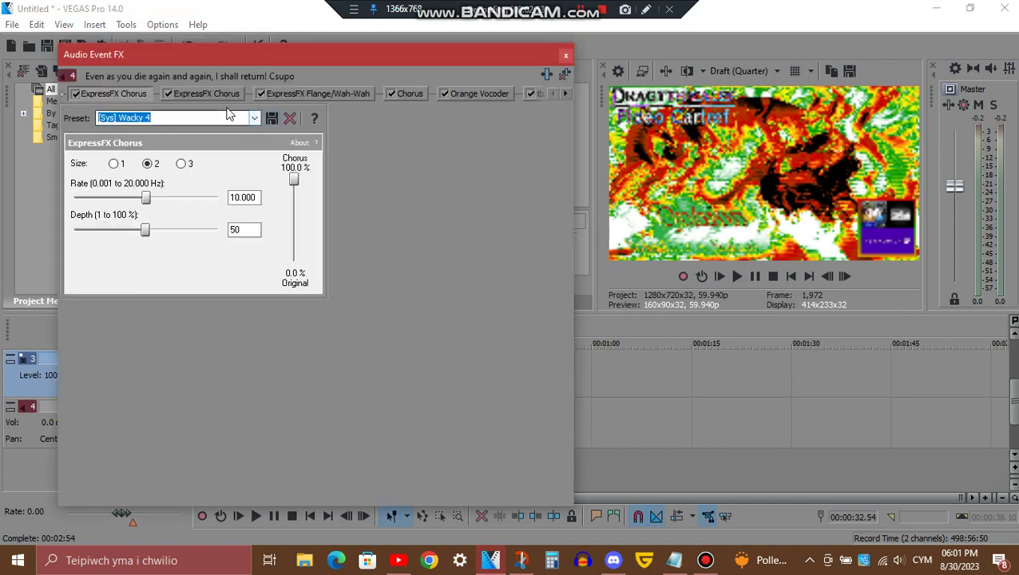
left_click(207, 91)
left_click(208, 91)
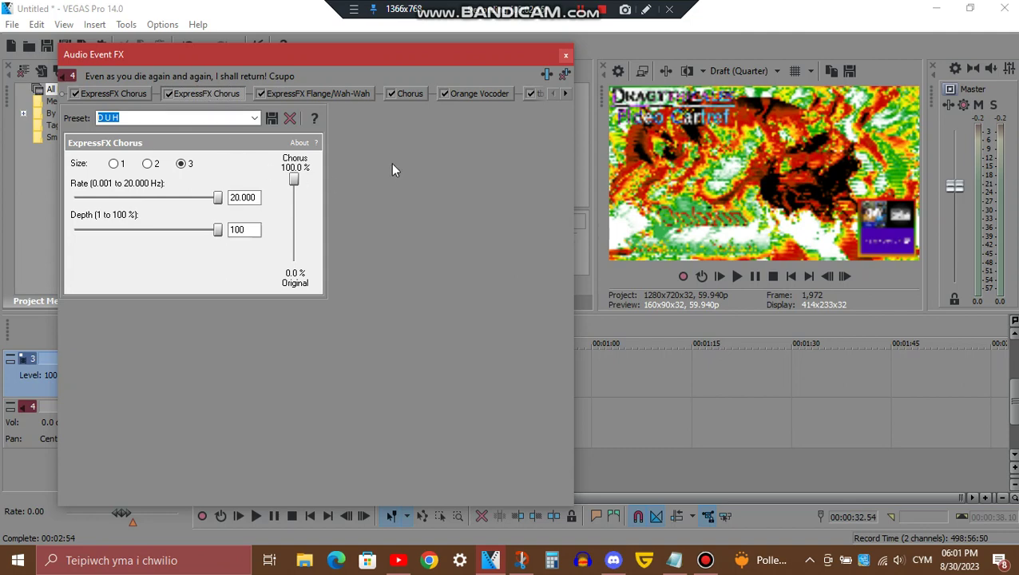
left_click(341, 93)
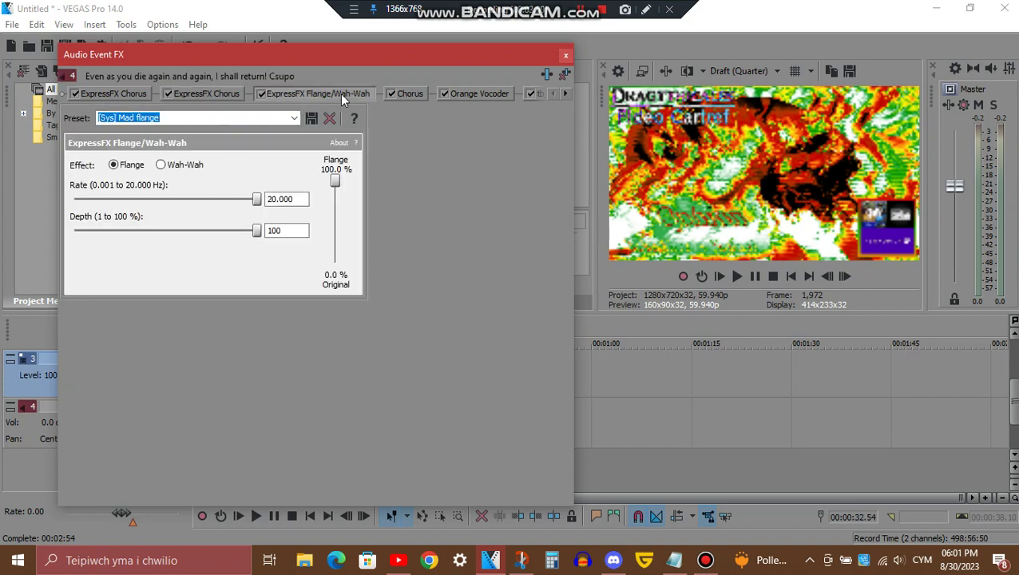
Examine the Chorus, Orange Vocoder, tb_grumblebum and IO/Phaser settings in the fourth clip's audio effect chain
left_click(416, 92)
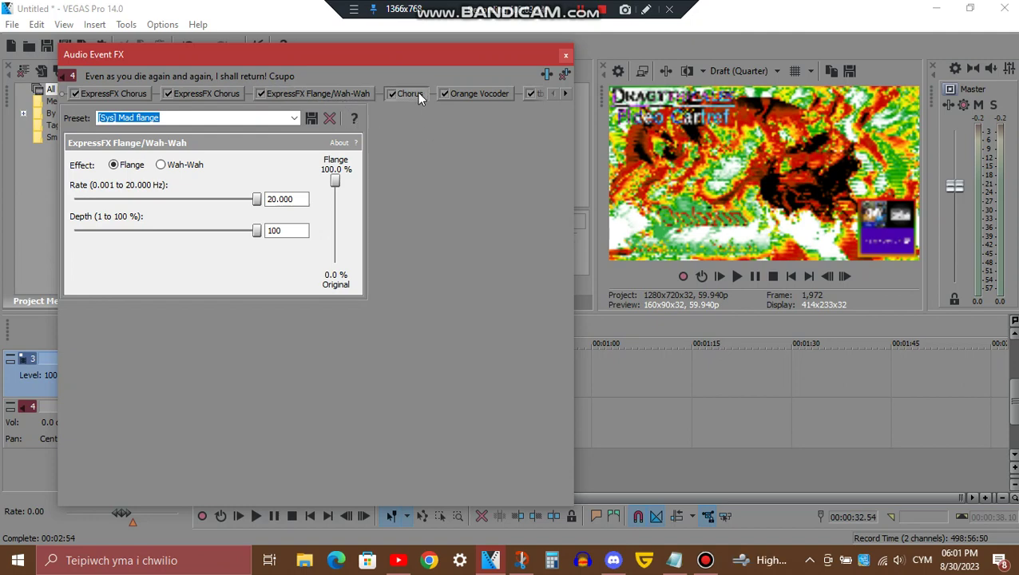
left_click(565, 92)
left_click(565, 93)
left_click(565, 92)
left_click(565, 92)
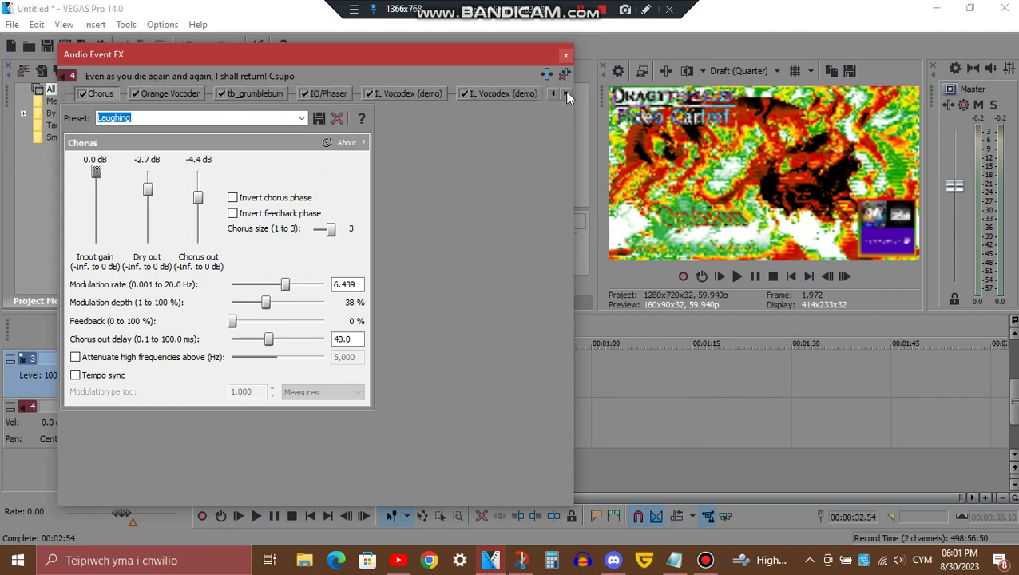
left_click(184, 94)
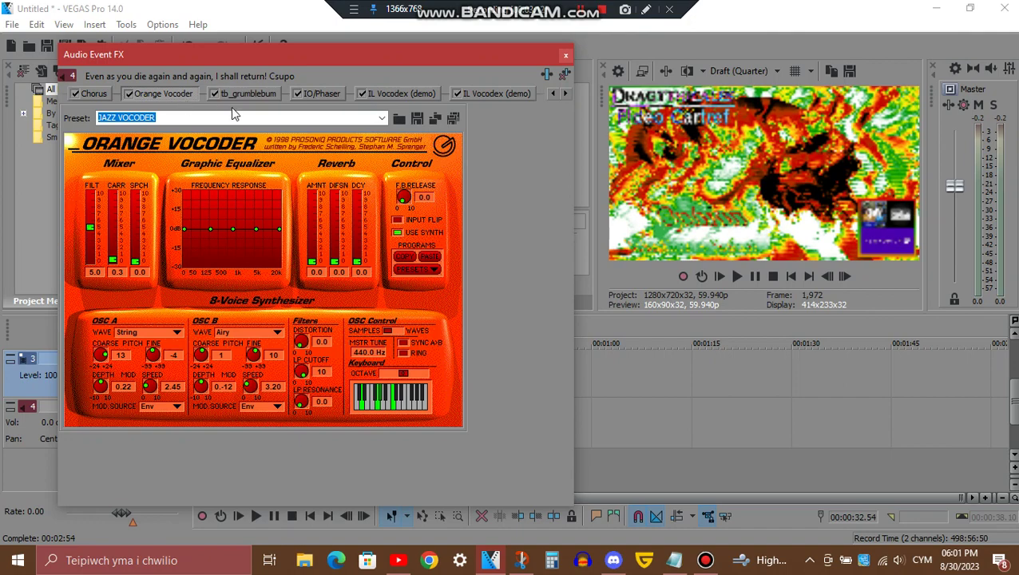
left_click(261, 93)
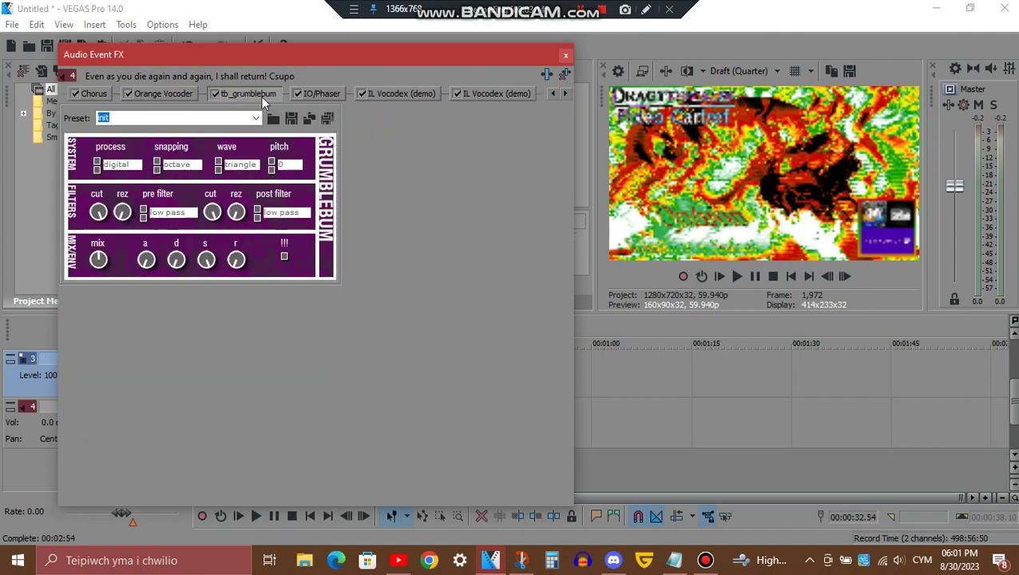
left_click(566, 92)
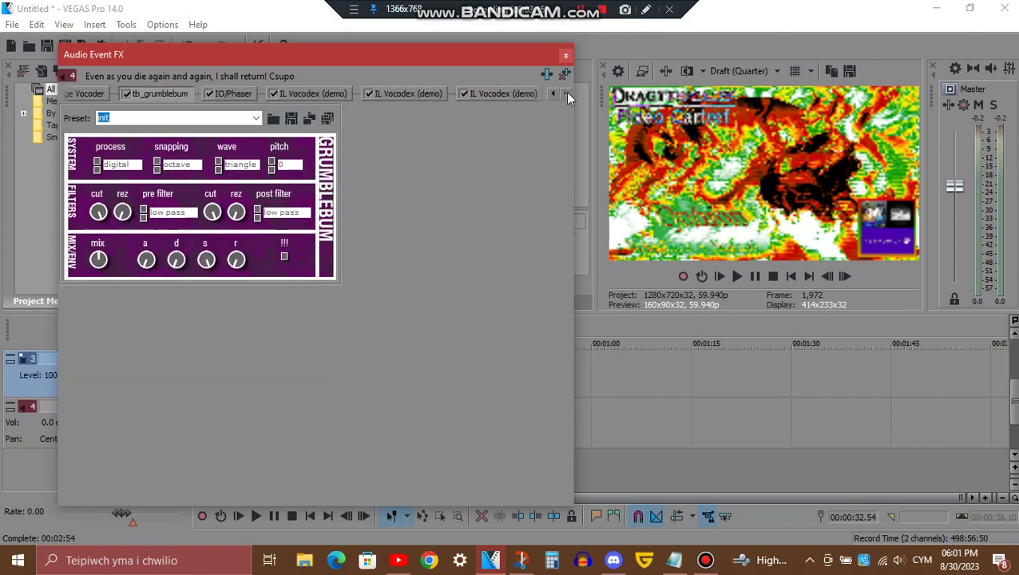
left_click(234, 93)
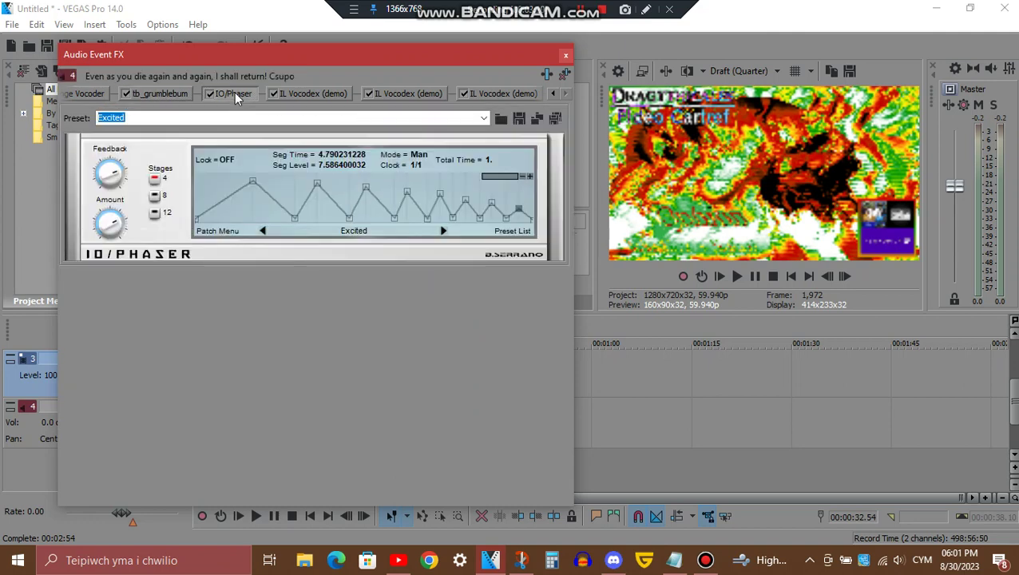
Examine the presets and settings of the three IL Vocodex effects in the fourth clip's audio chain
left_click(313, 93)
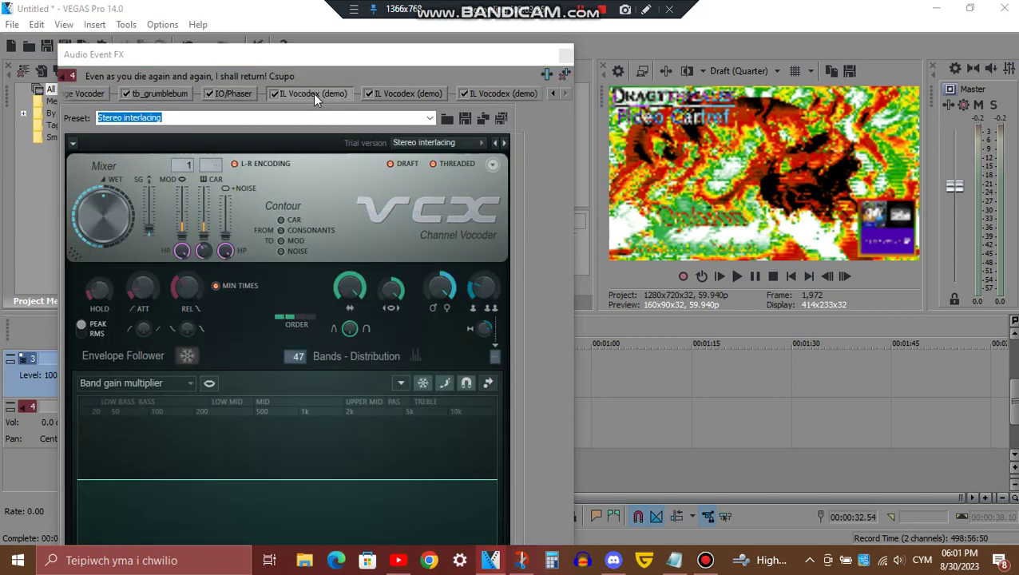
left_click(433, 95)
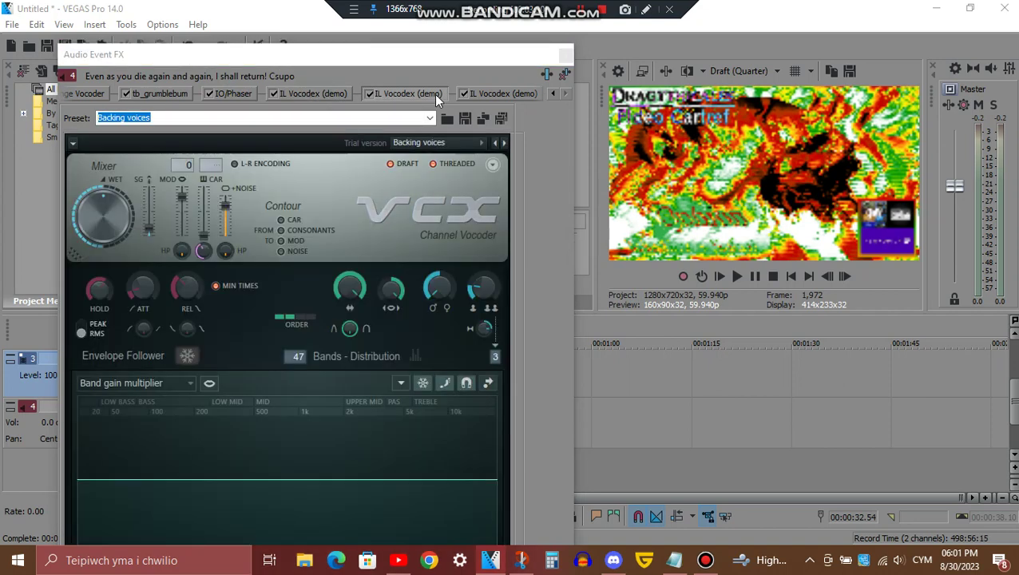
left_click(482, 97)
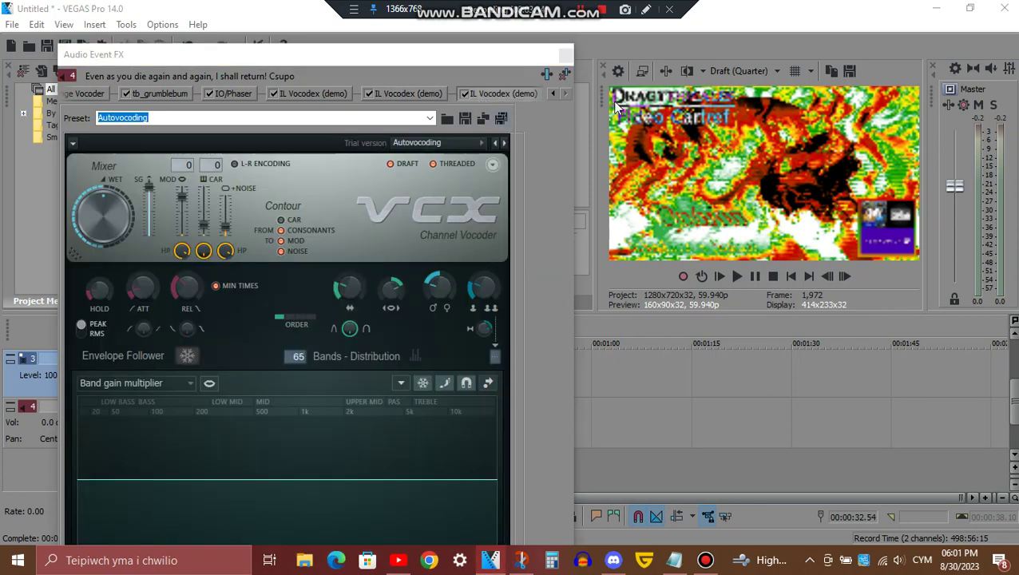